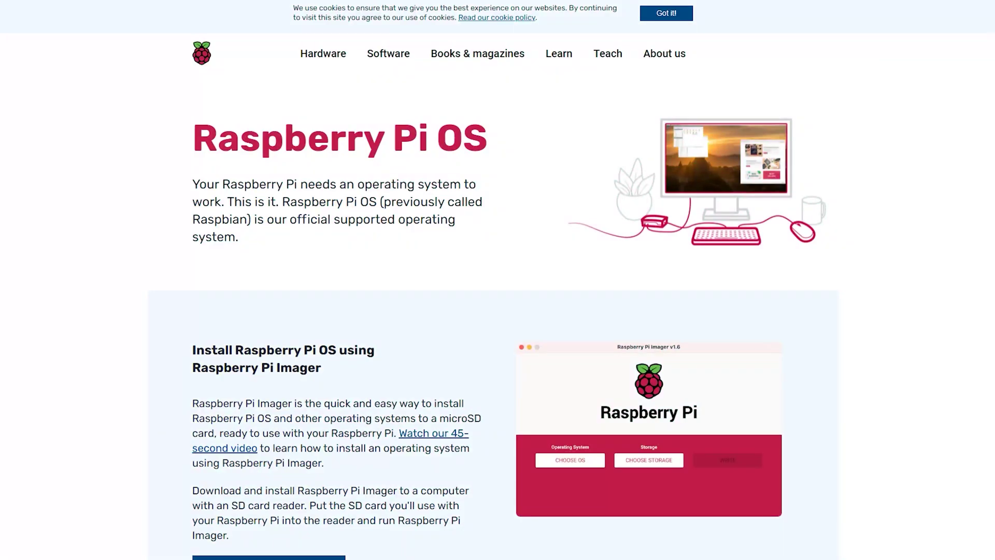
Scroll the Raspberry Pi OS page down to the Raspberry Pi Imager download section
scroll(498, 280, "down", 4)
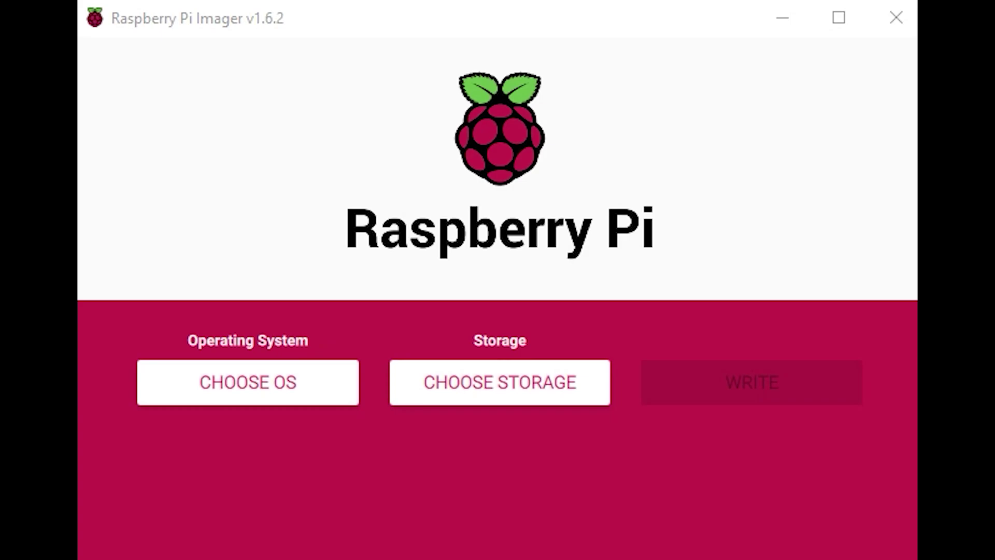
Write Raspberry Pi OS (32-bit) to the 31.9 GB SDHC card, confirming the erase
left_click(241, 382)
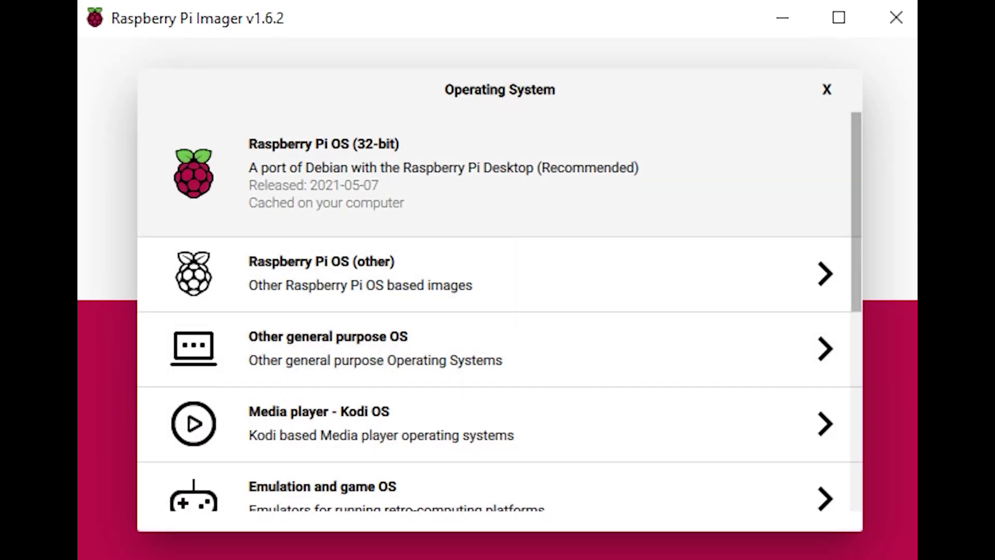
left_click(321, 171)
left_click(558, 382)
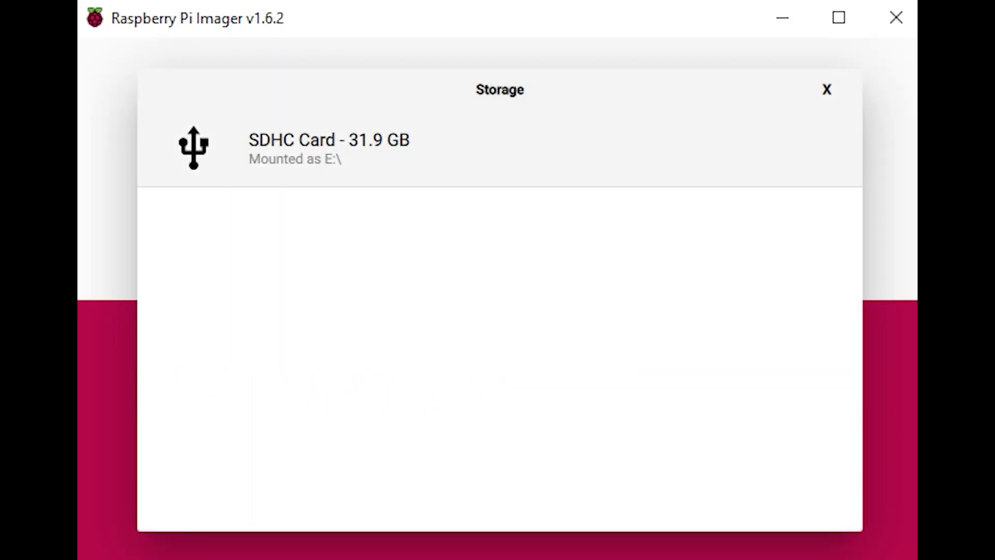
left_click(329, 145)
left_click(770, 382)
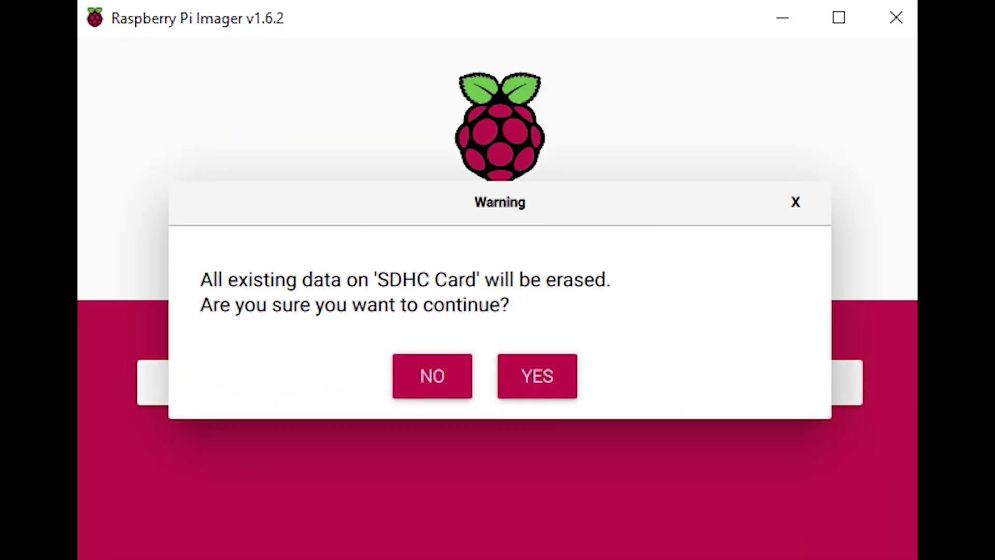
left_click(535, 375)
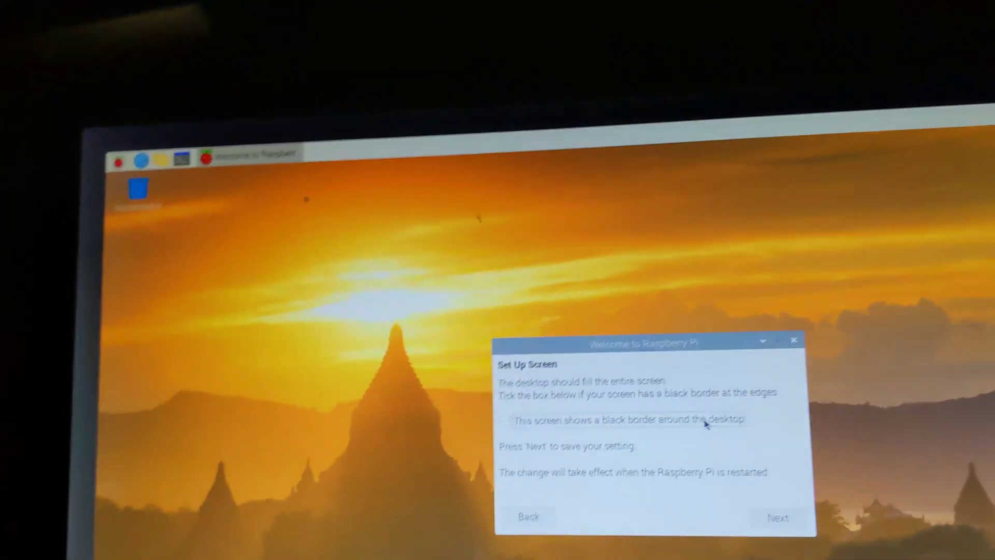
Tick 'This screen shows a black border around the desktop' in the setup wizard
left_click(733, 443)
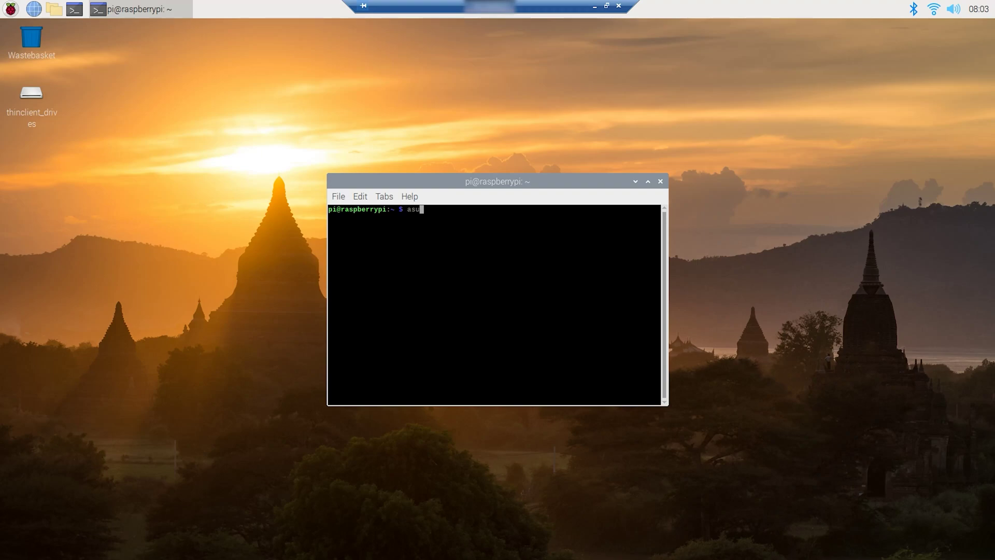
Refresh package lists with apt update and run sudo apt full-upgrade
type("apt update")
key("Return")
type("sudo apt ")
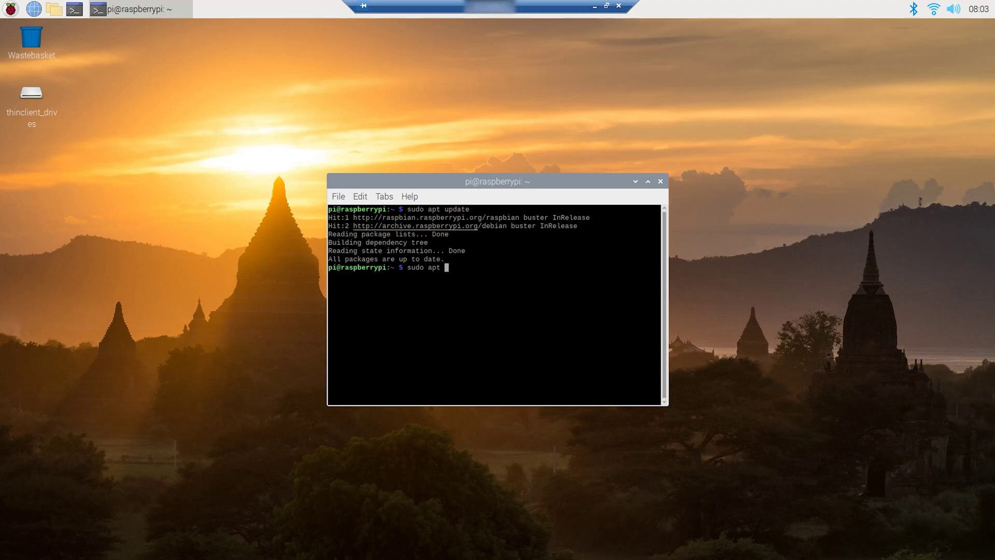
type("full-upgrade")
key("Return")
Install curl with sudo apt install curl -y and type the curl -L PiVPN install URL
type("sudo")
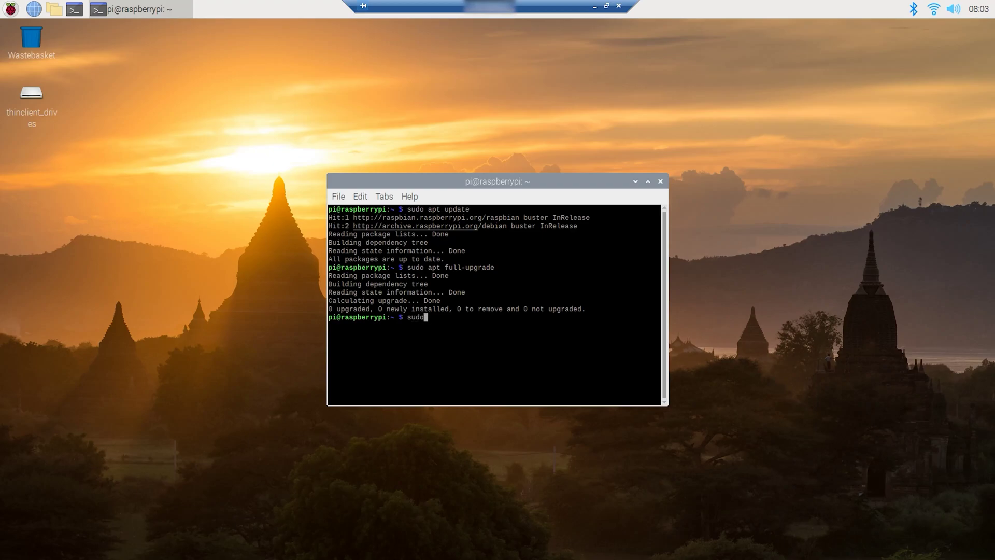
type(" apt install curl -y")
key("Return")
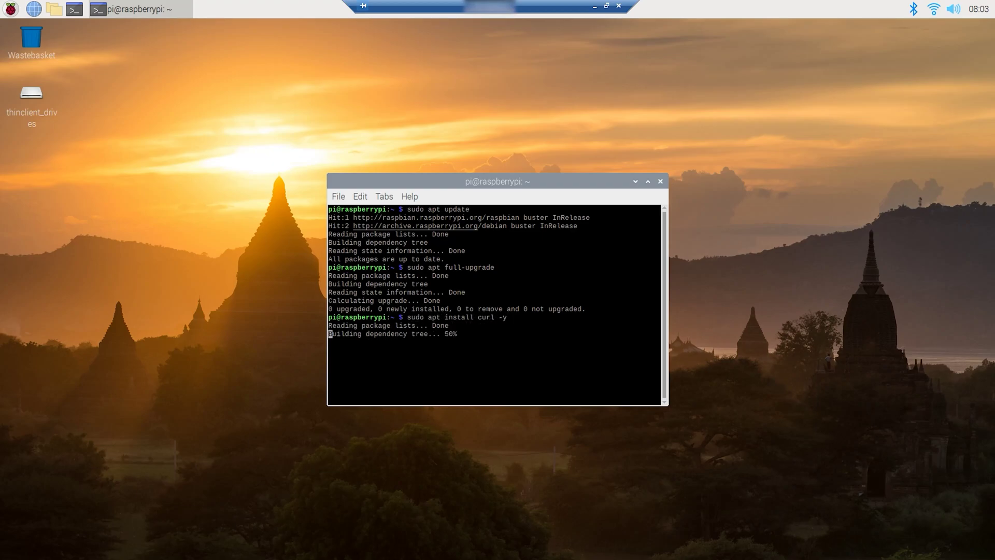
type("curl -L")
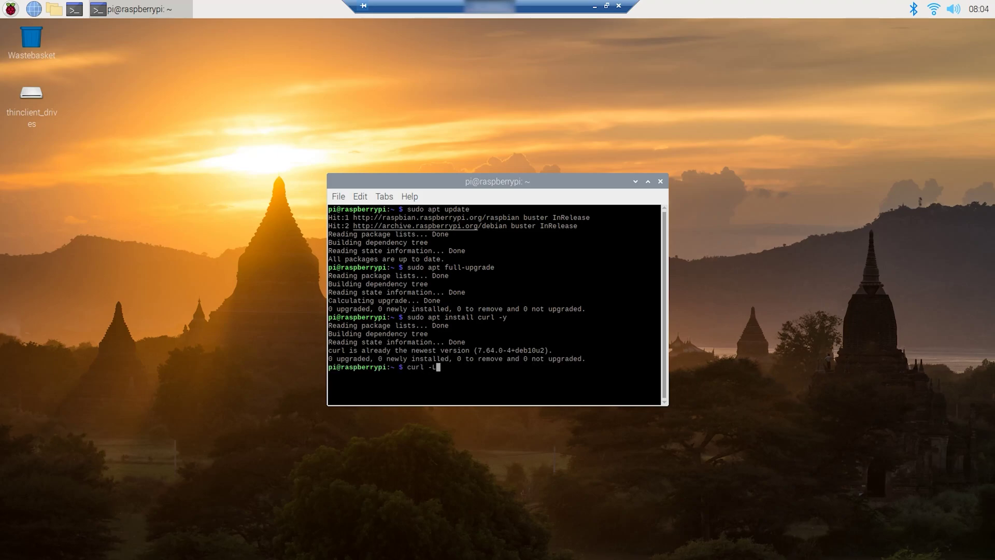
type(" http")
type("s://install.pi.vpn./")
Pipe the PiVPN install script into bash, then accept rebooting once installation completes
type("bash")
key("Return")
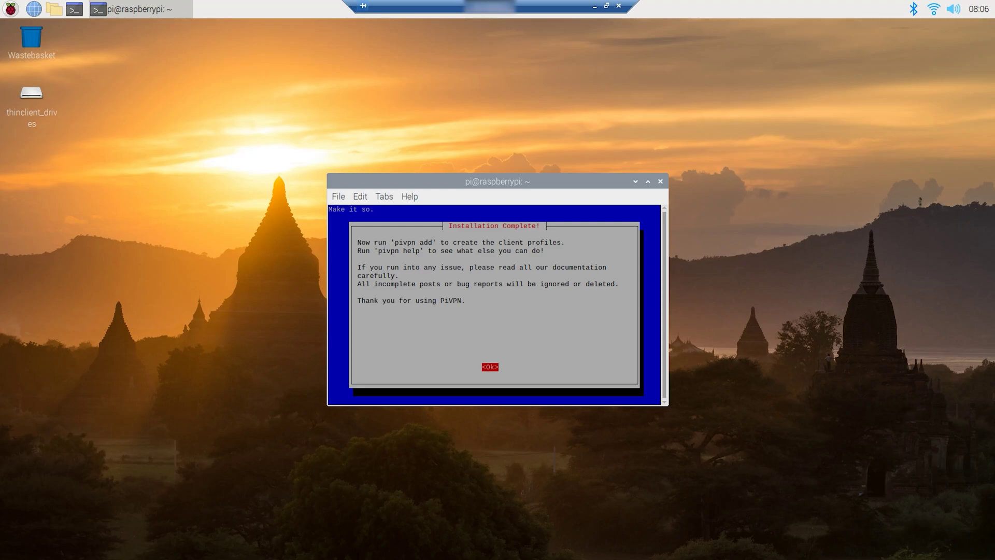
key("Return")
key("Left")
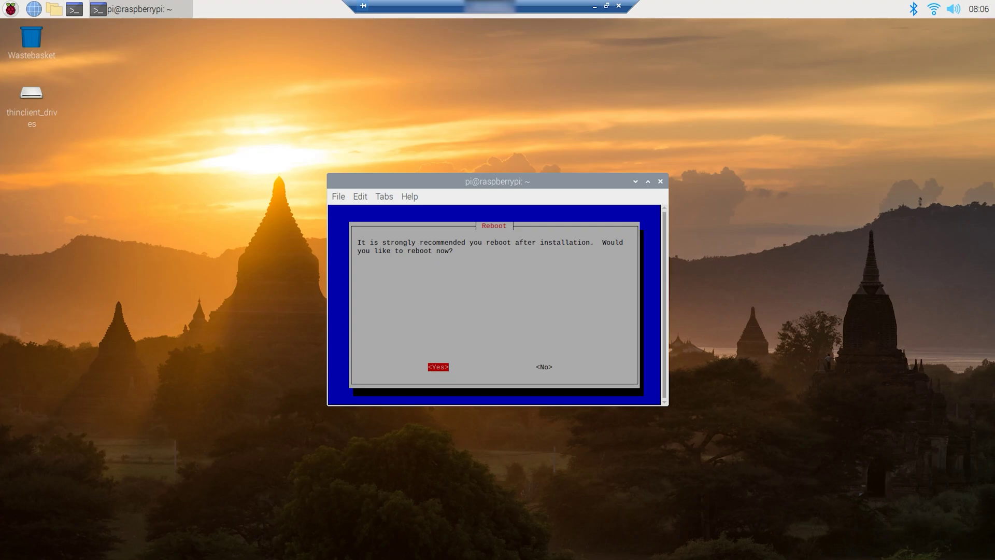
key("Right")
key("Left")
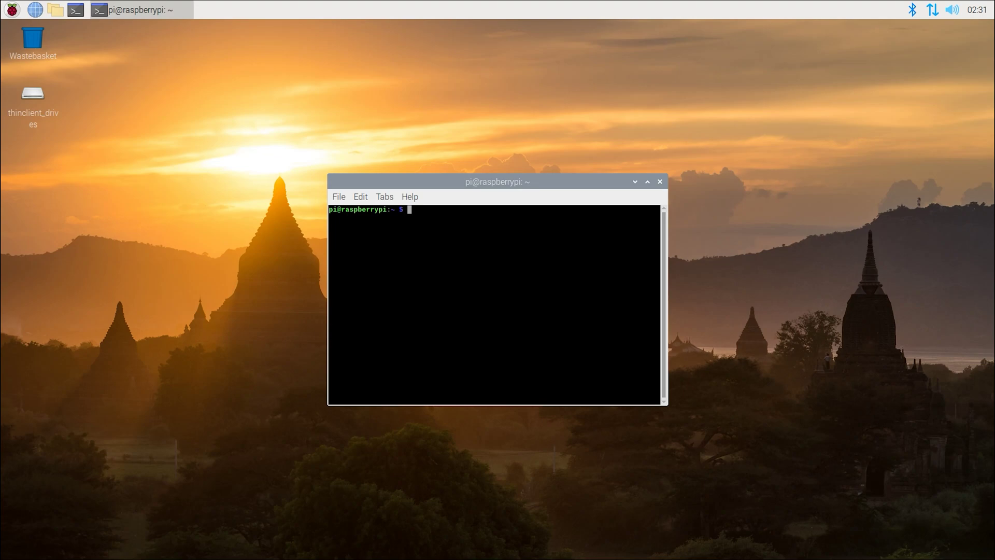
Add a VPN client named mobile and show its profile as a QR code with pivpn -qr mobile
type("sudo pivpn add")
key("Return")
type("mobile")
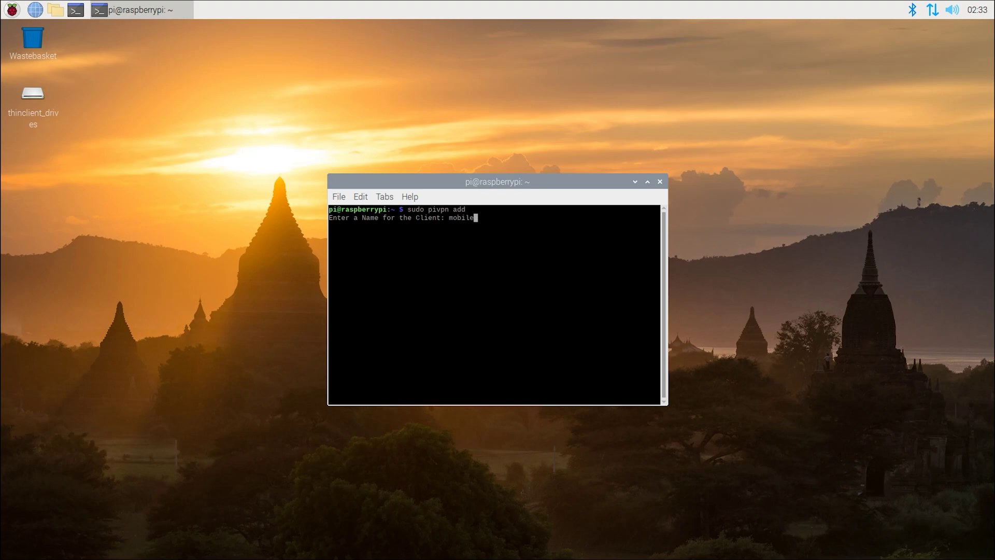
key("Return")
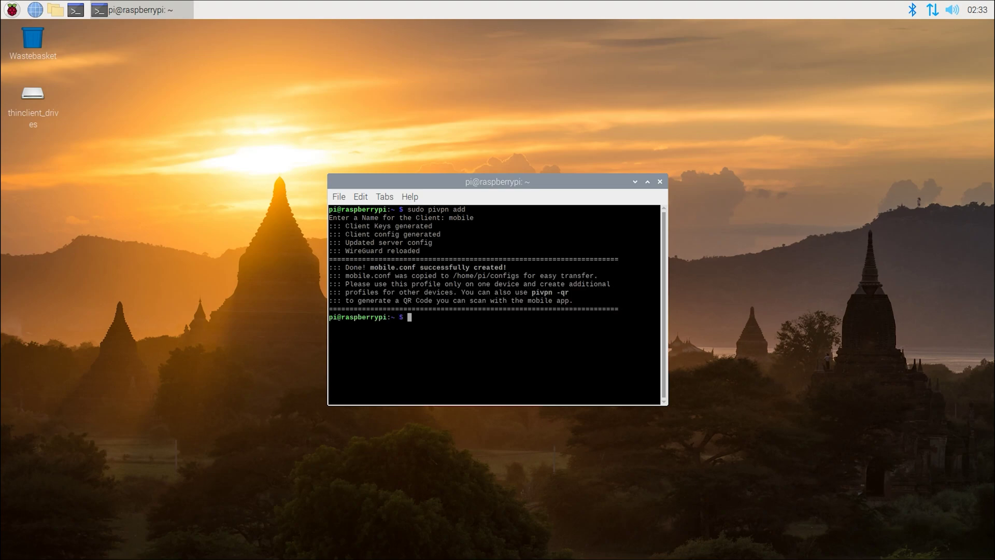
key("ctrl+l")
type("pivp")
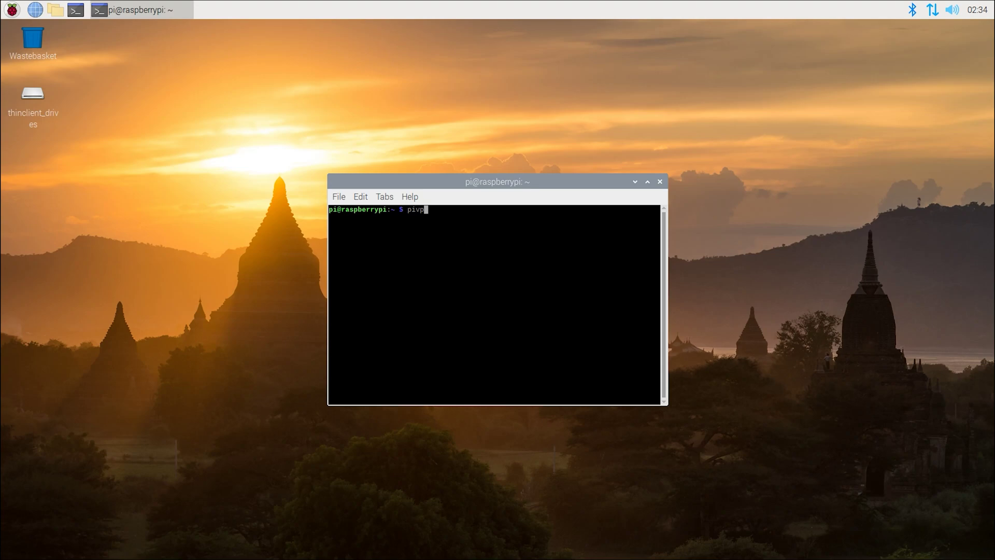
type("n -qr mobile")
key("Return")
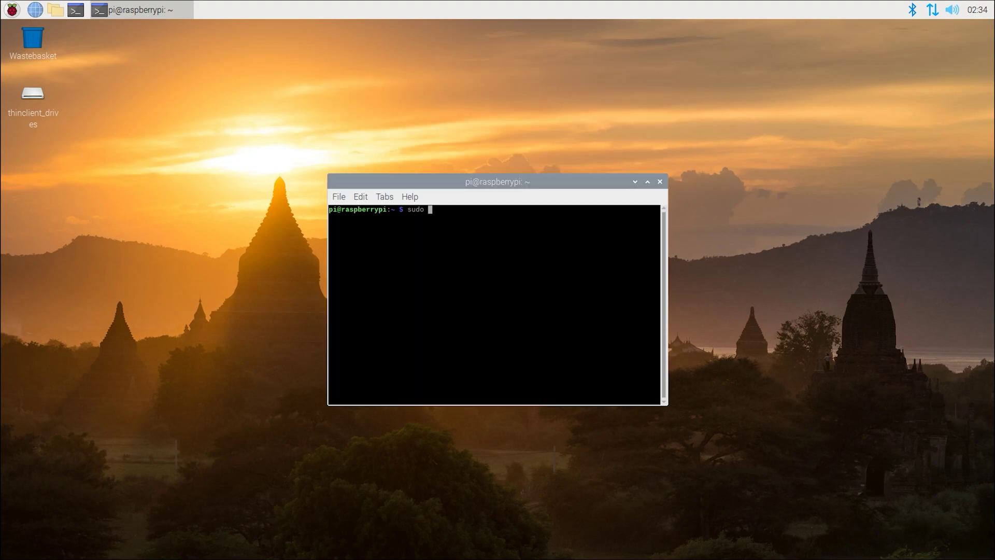
Add a second VPN client named desktop with pivpn add
type("pivpn add")
key("Return")
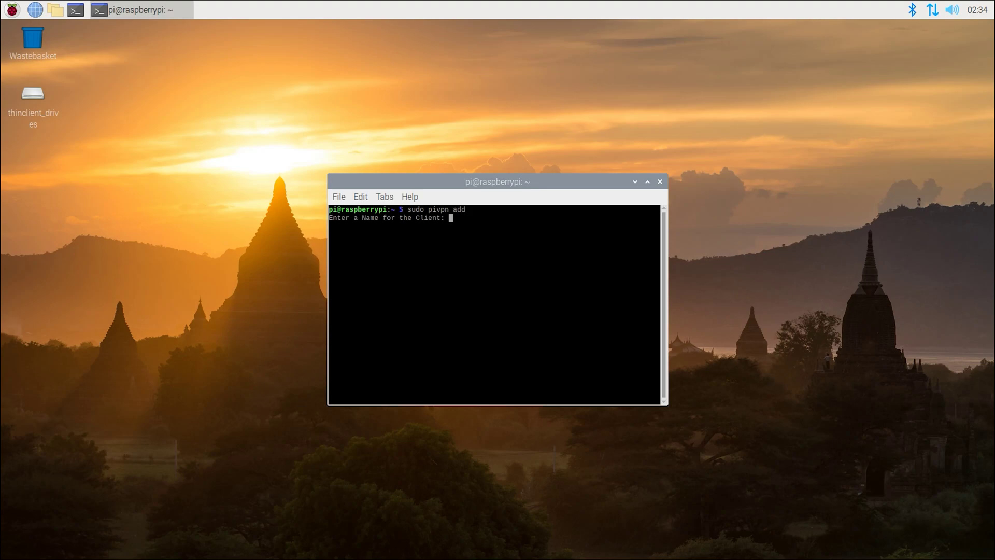
type("desktop")
key("Return")
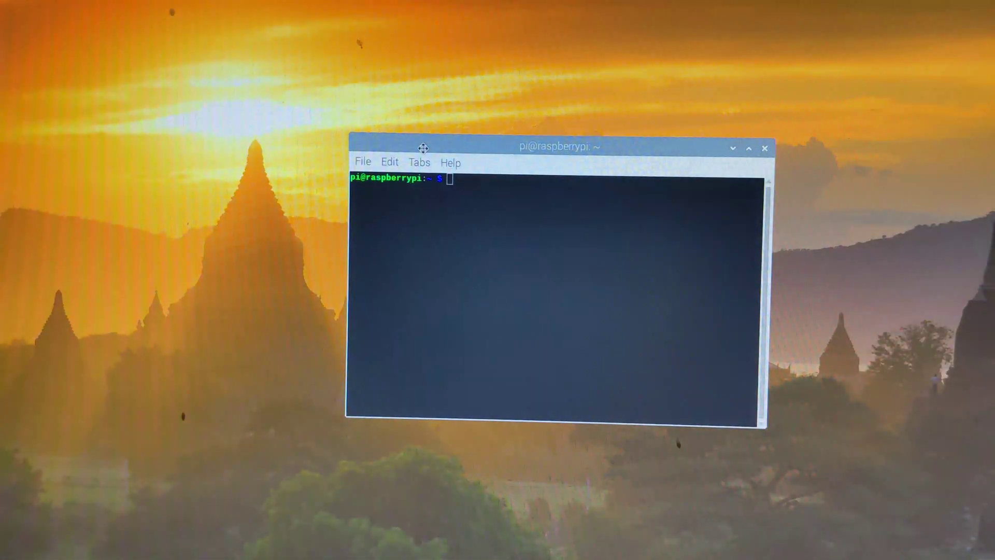
Run sudo apt update and type sudo apt-get install xrdp in the terminal
left_click_drag(418, 148, 367, 158)
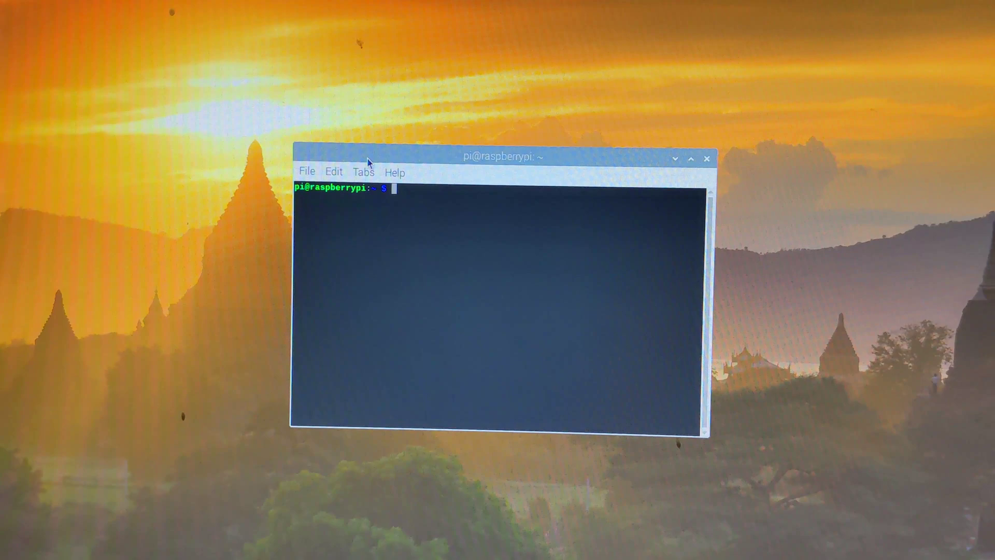
type("sudo apt")
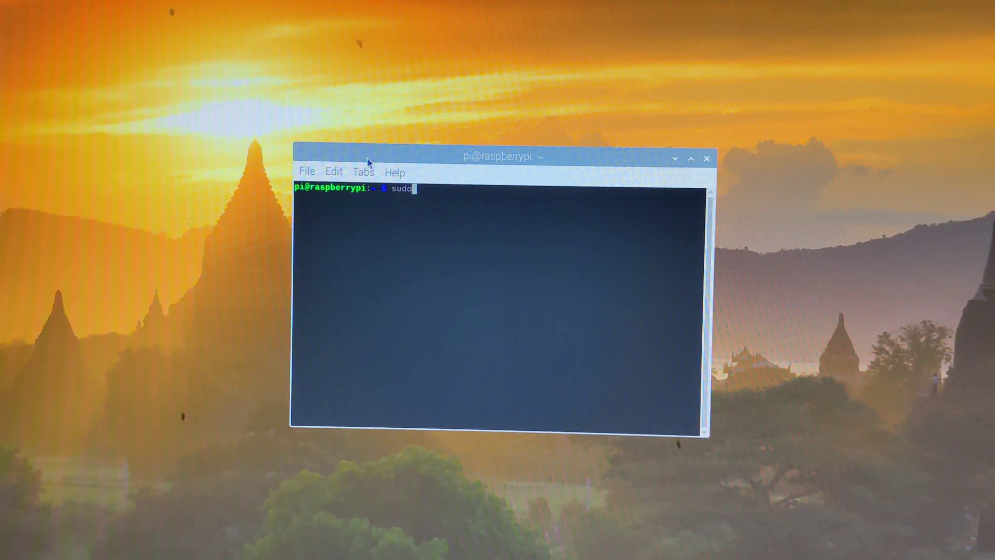
type(" update")
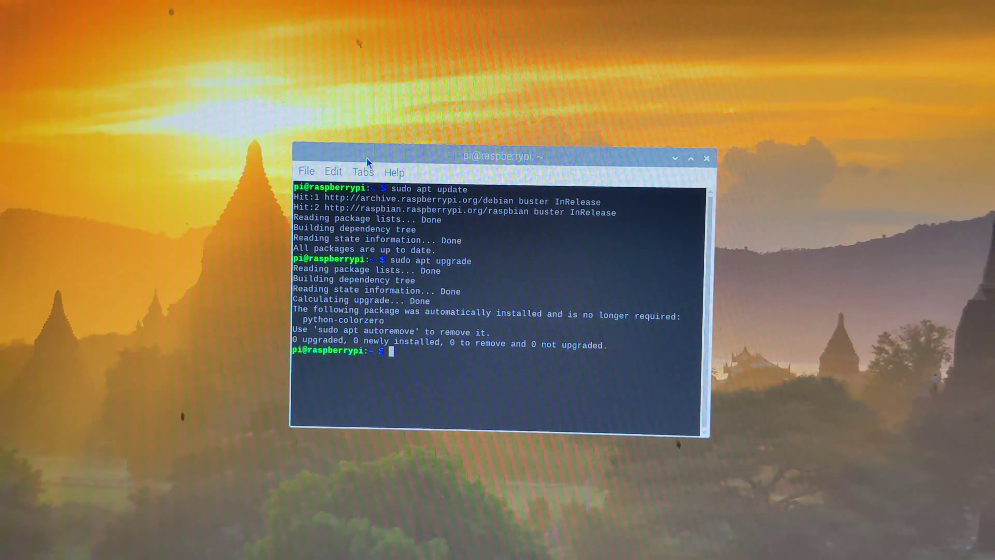
type("sudo apt")
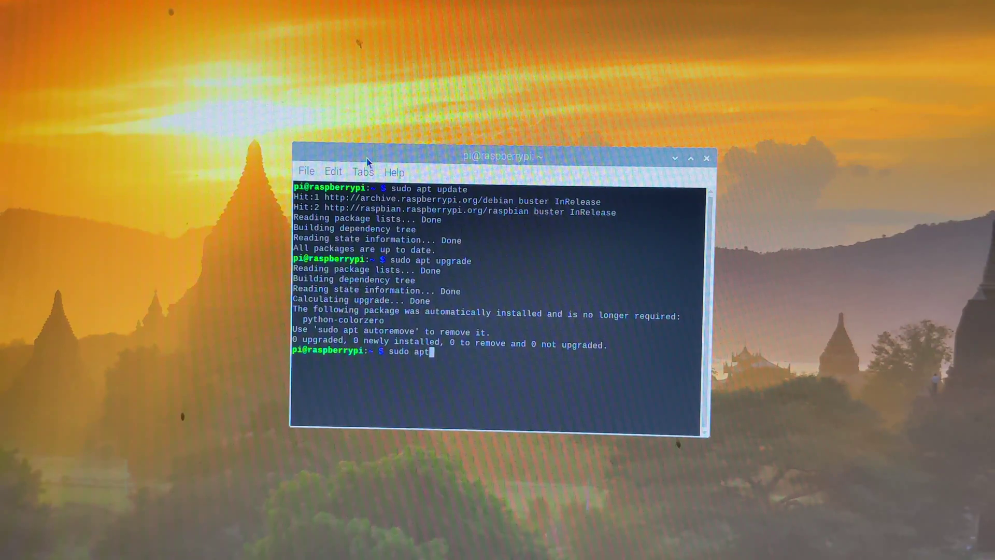
type("-get install xrdp")
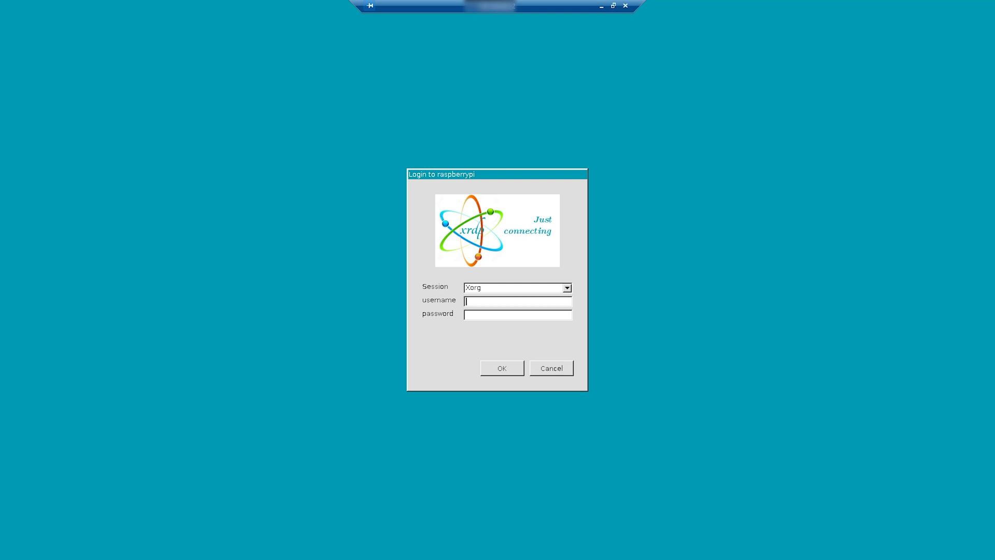
Enter the Pi account username in the xrdp login dialog
type("piraspb")
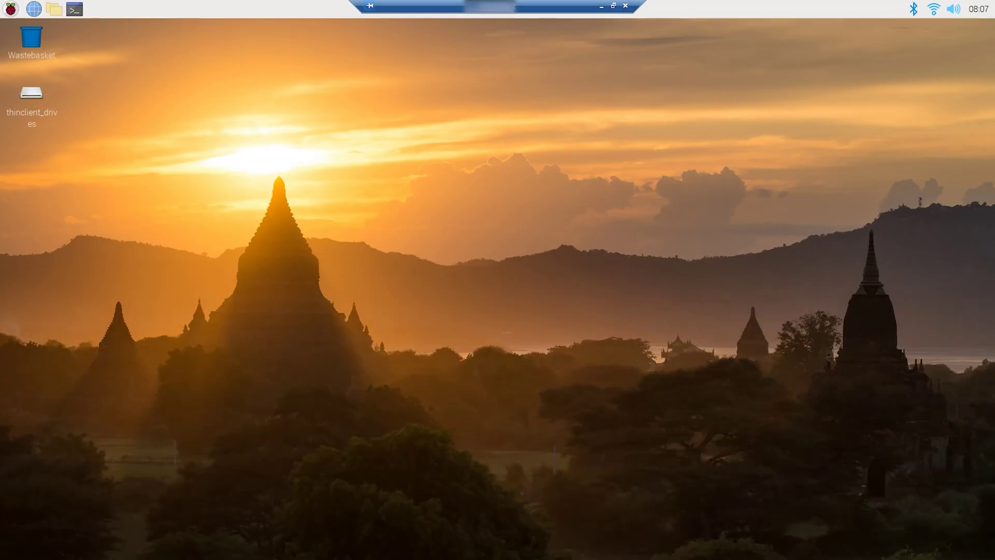
In a new terminal, update and full-upgrade the system, then install ufw
left_click(75, 9)
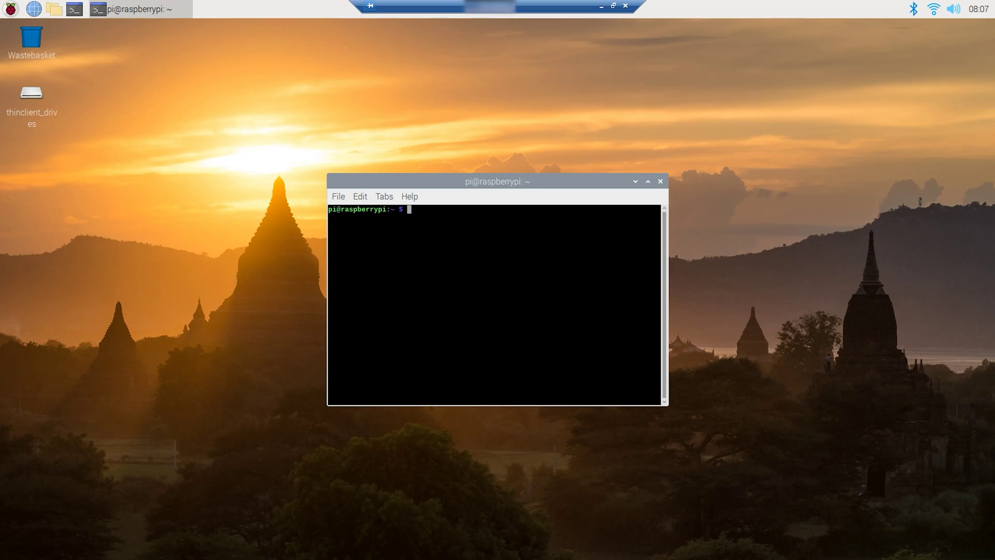
type("sudo apt update")
key("Return")
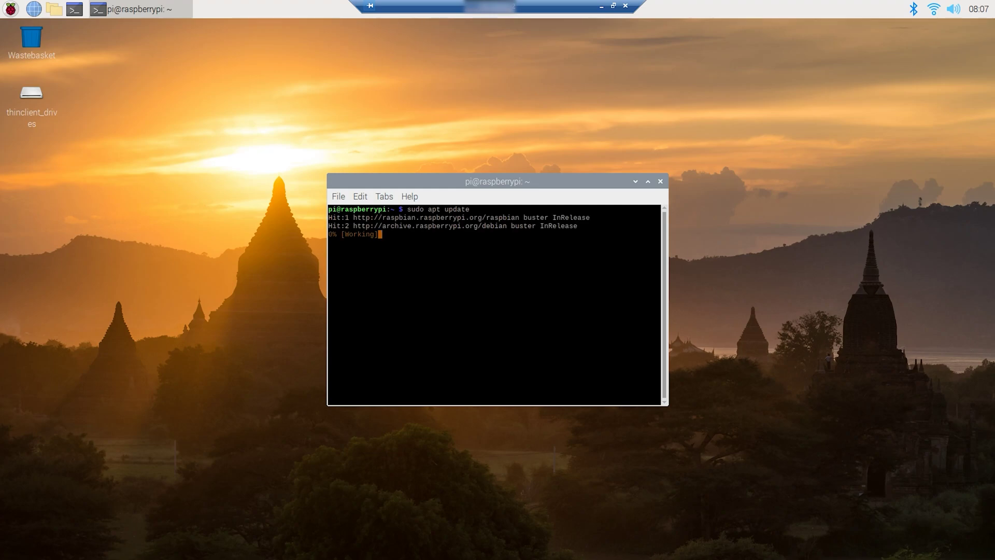
key("Up")
key("Up")
key("Return")
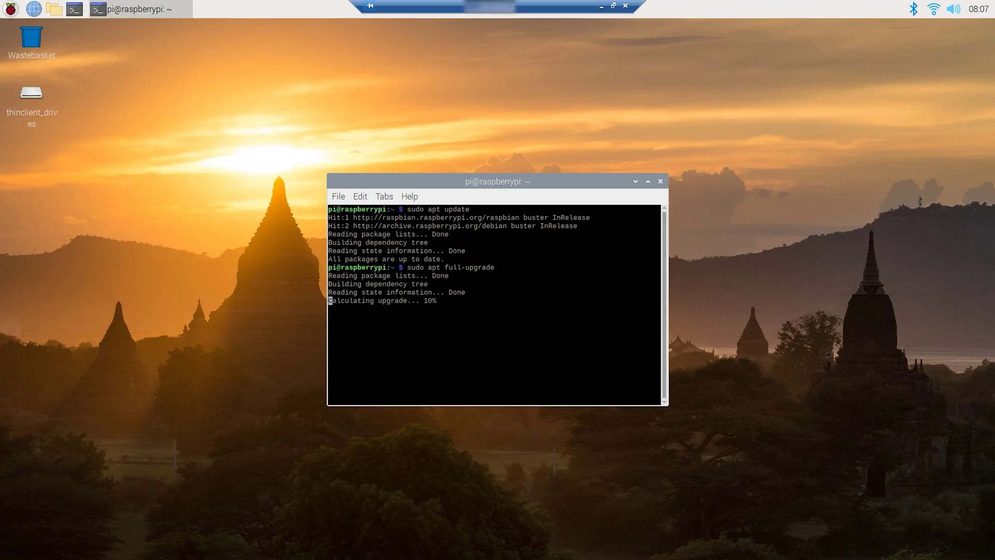
type("sudo apt-get instal")
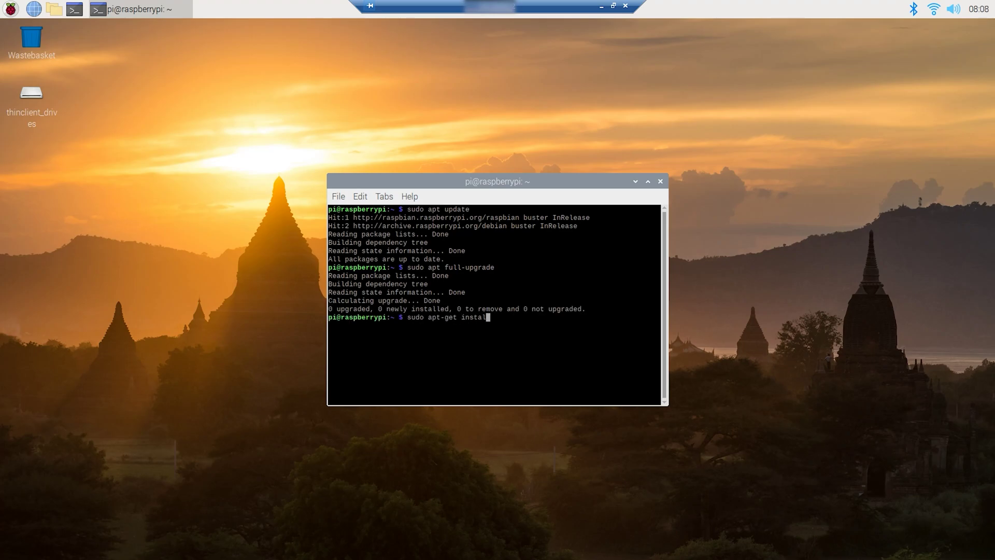
type("l ufw")
key("Return")
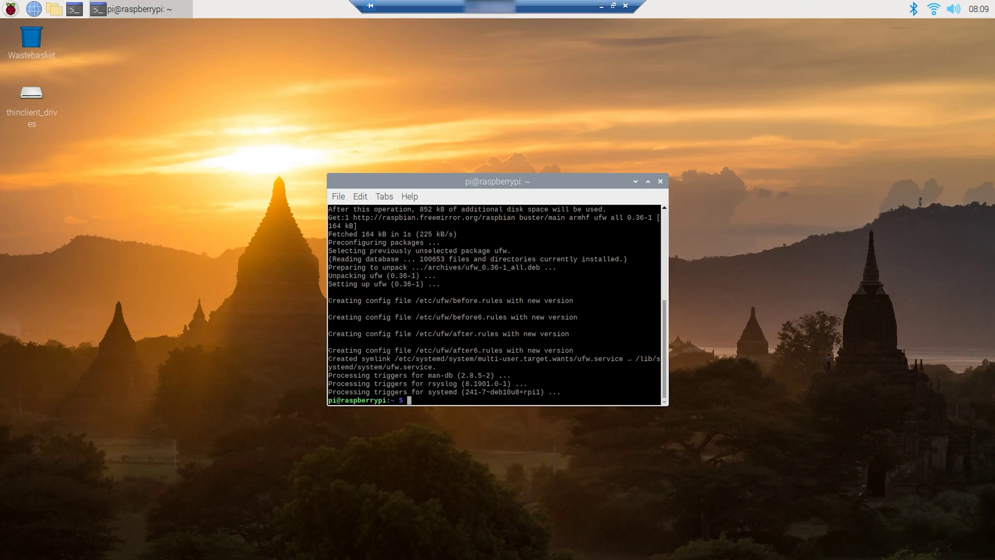
Set ufw to deny incoming, allow outgoing, and allow ports 22 and 3389 from 10.6.0.1/24
type("sudo ufw default deny incoming")
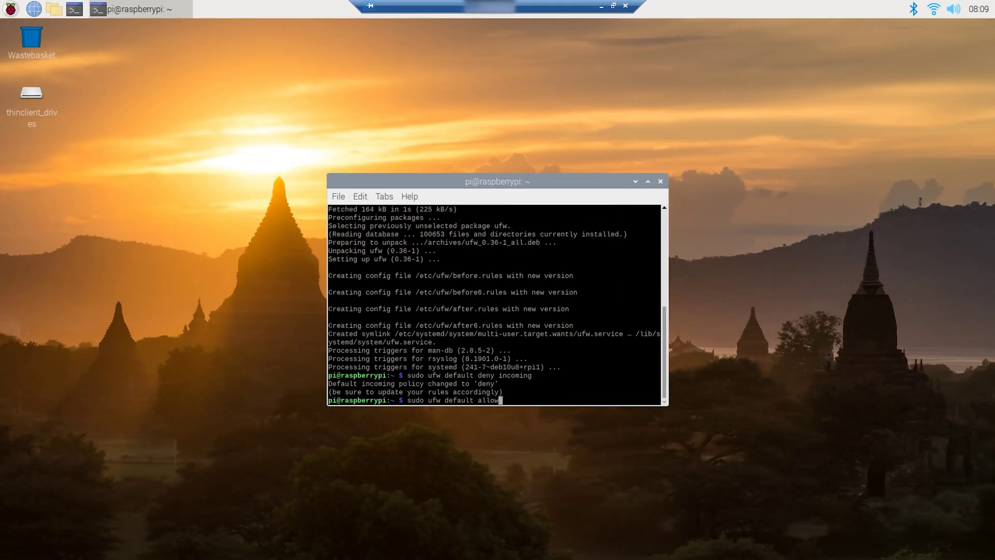
type("utgoing")
key("Return")
type("sudo ufw allow from")
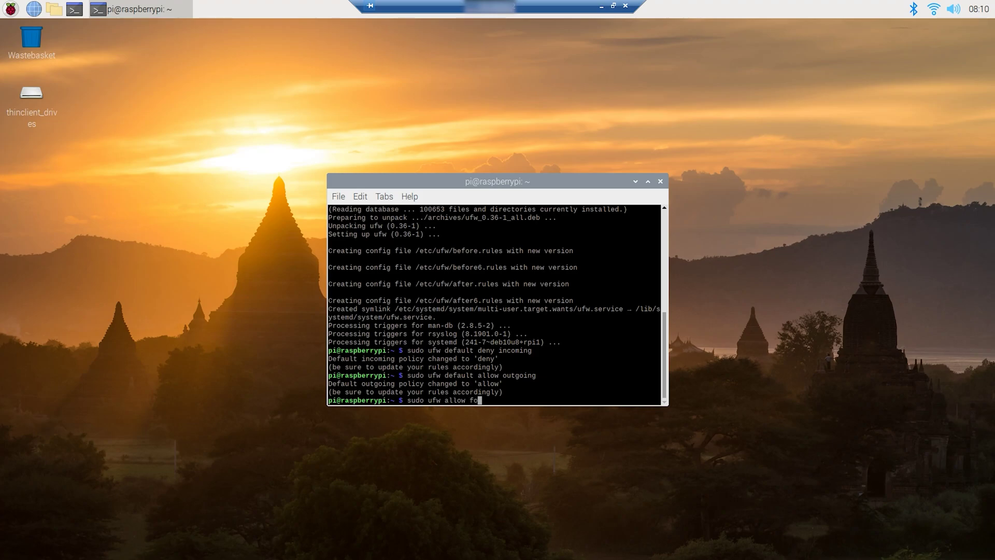
type(" 10.6.0.")
type("1/25")
type(" to any port 22")
key("Return")
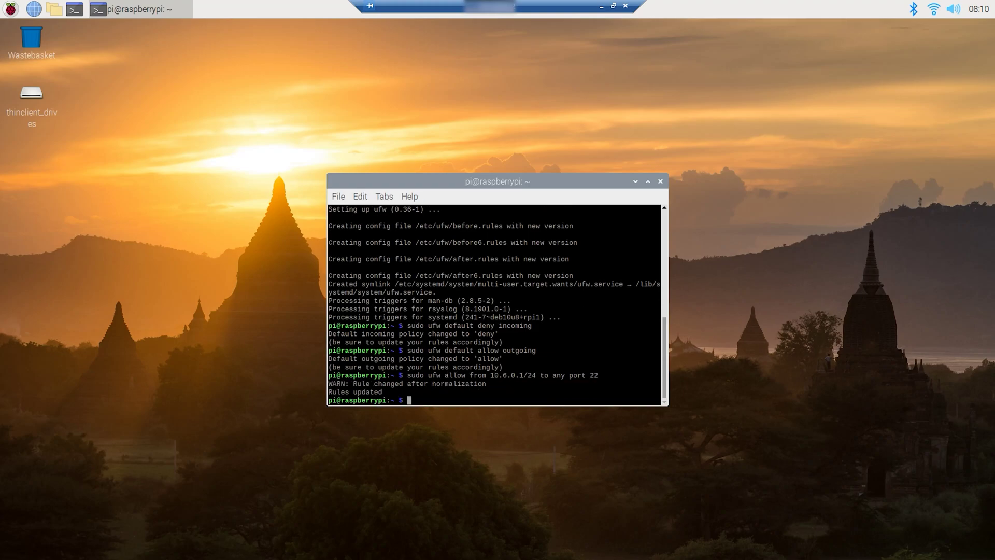
key("Up")
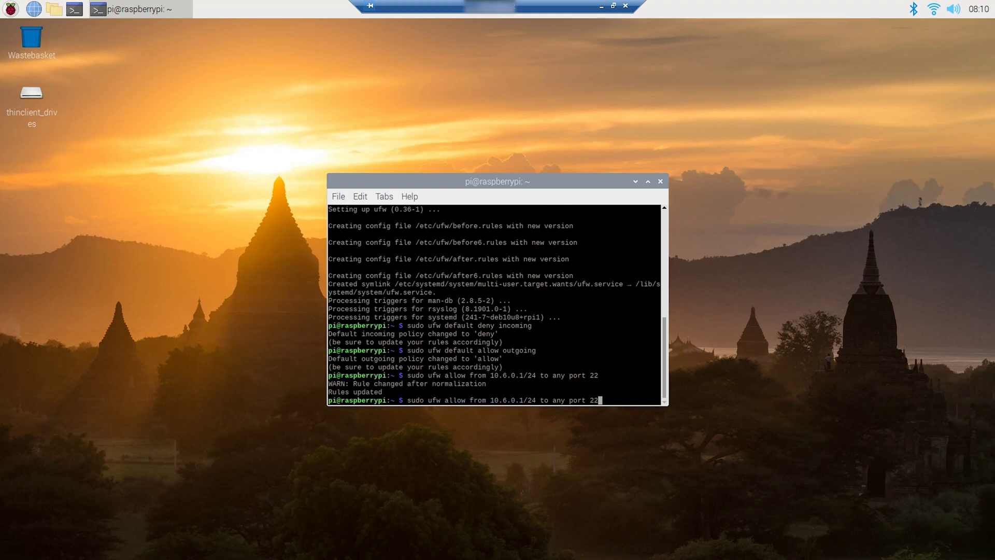
key("BackSpace")
key("BackSpace")
type("3389")
key("Return")
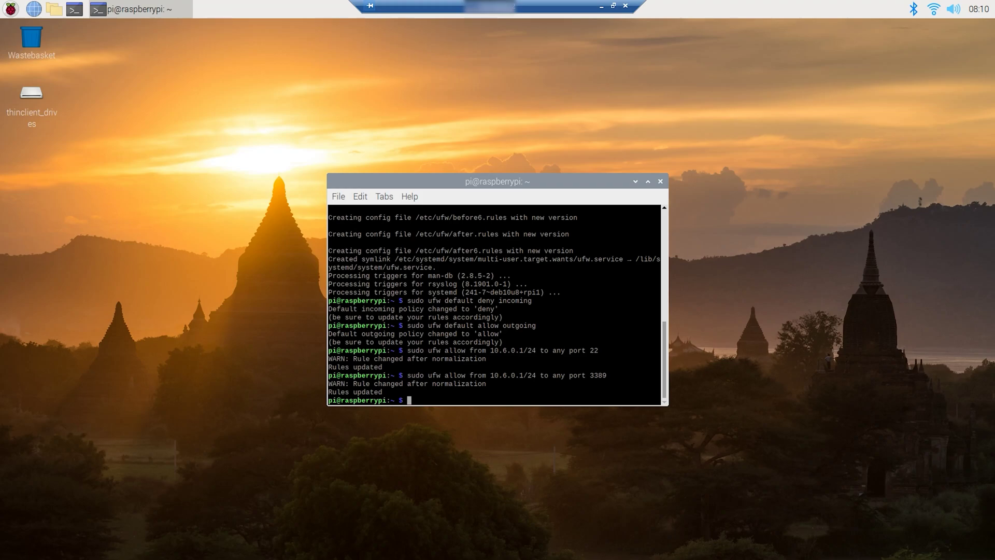
Allow the WireGuard port 51820/udp through ufw
type("sudo ufwn")
key("BackSpace")
type("allow 51820/udp")
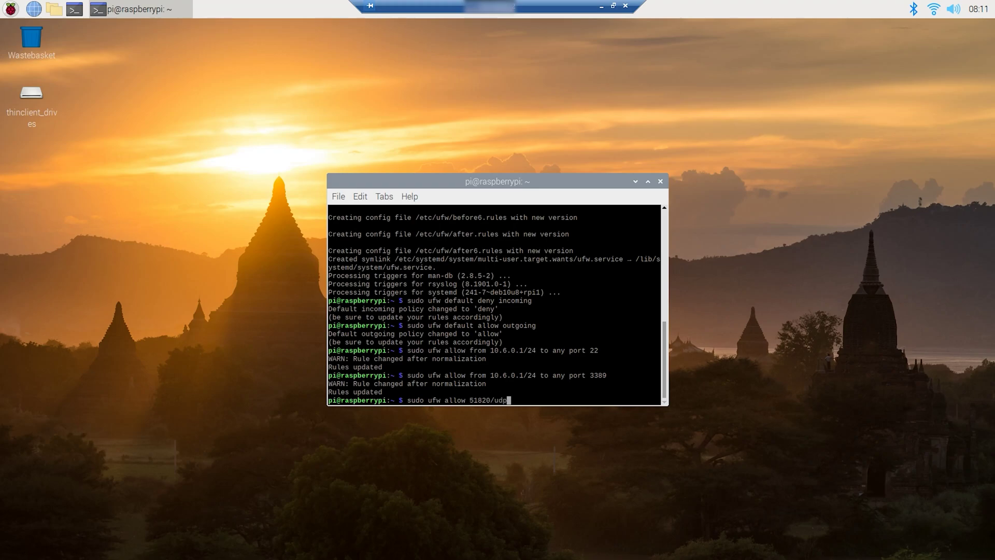
key("Return")
Allow ufw routing between wg0 and eth0 in both directions and enable ufw
key("Up")
key("Return")
type("sudo")
type(" ufw ")
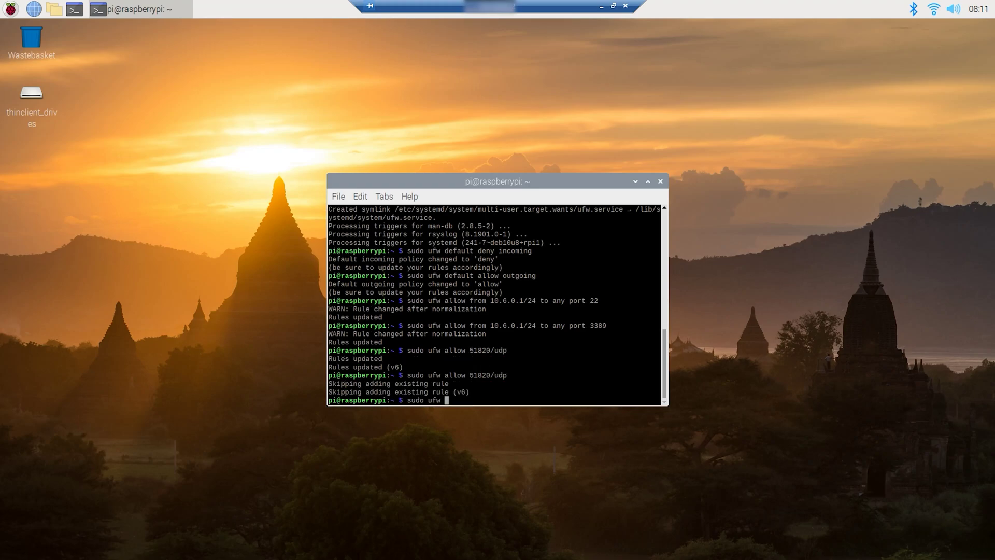
type("route allow in on wg0 out on eth0")
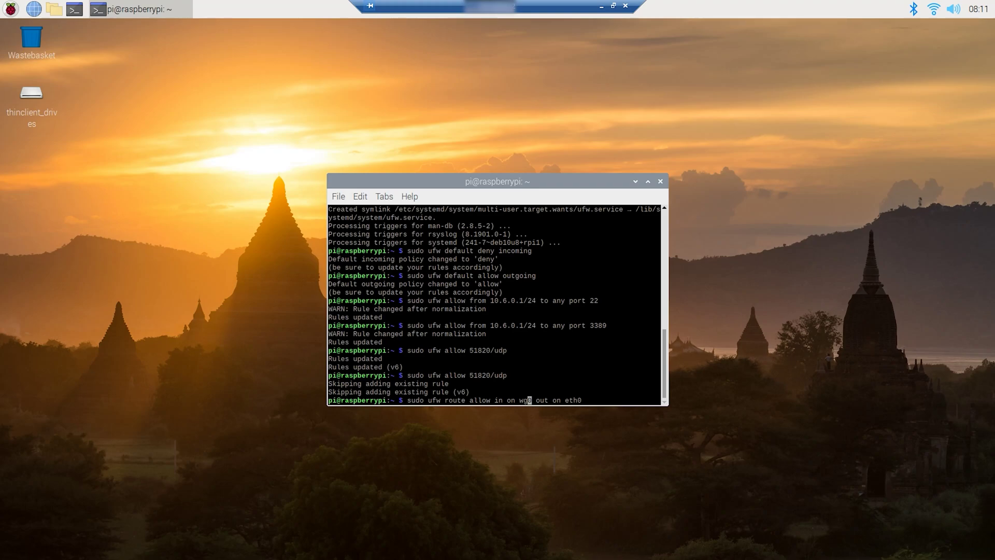
key("Return")
key("Up")
key("Left")
key("Left")
key("Left")
key("Left")
key("BackSpace")
key("BackSpace")
key("BackSpace")
key("BackSpace")
key("BackSpace")
key("BackSpace")
key("BackSpace")
key("BackSpace")
key("BackSpace")
key("BackSpace")
key("BackSpace")
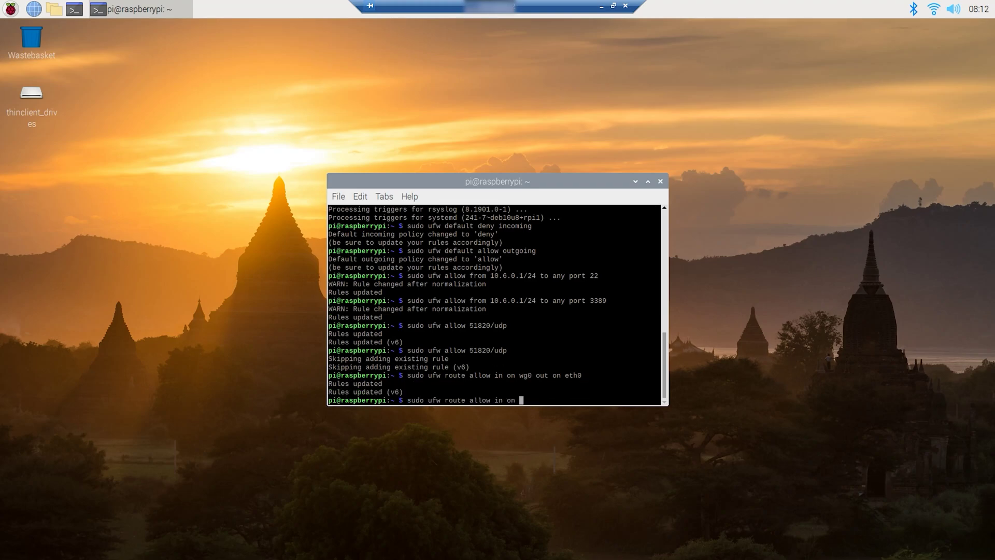
key("Right")
key("Right")
key("Right")
key("Right")
type("out on wg0")
key("Return")
type("sudo")
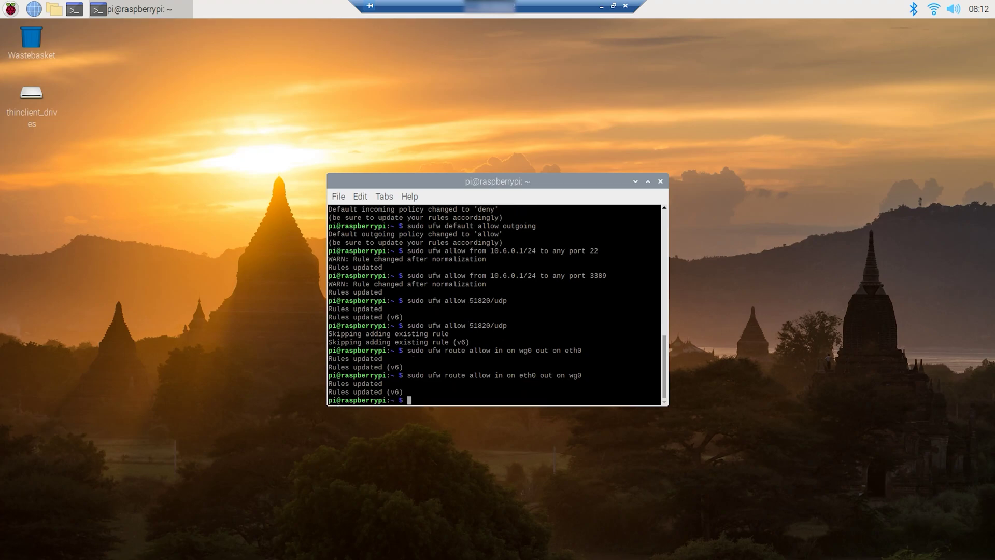
type(" ufw enable")
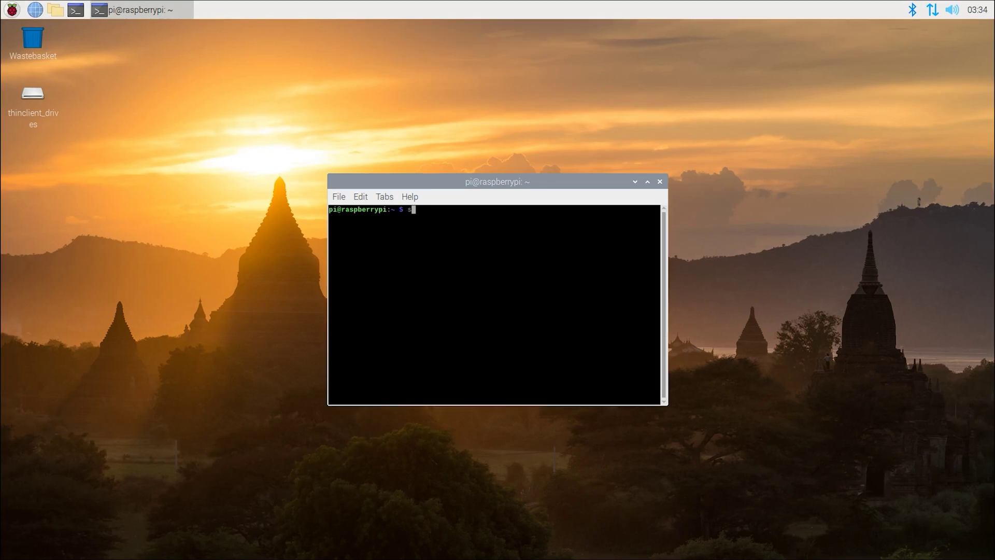
Make ufw start at boot with sudo systemctl enable ufw
type("sudo systemctl enable ufw")
key("Return")
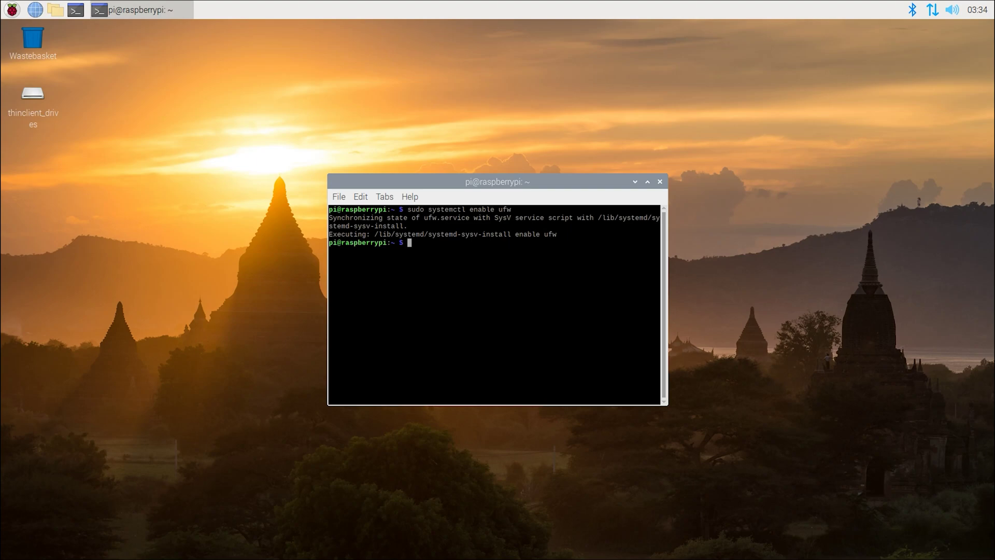
In Raspberry Pi Configuration, set Network at Boot to 'Wait for network' and apply
left_click(12, 9)
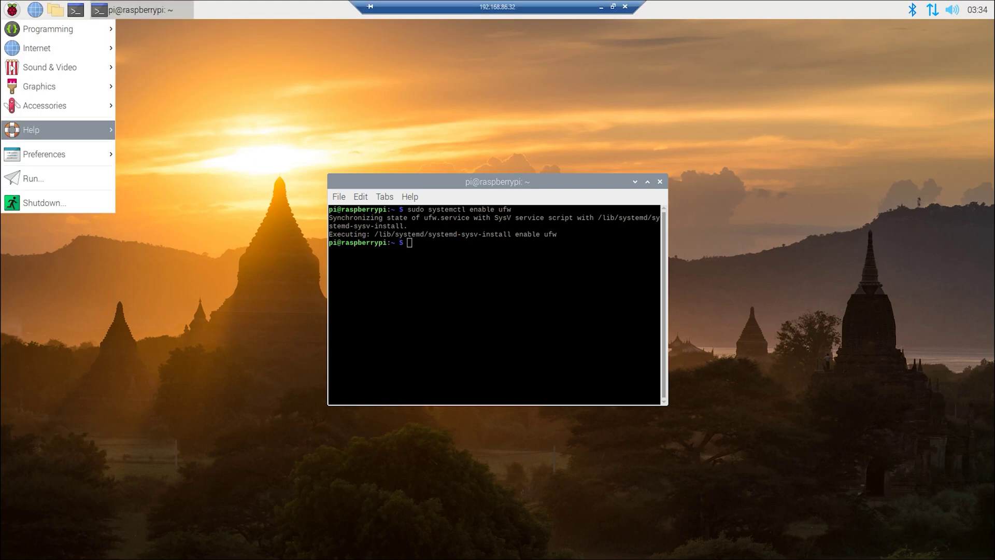
mouse_move(52, 154)
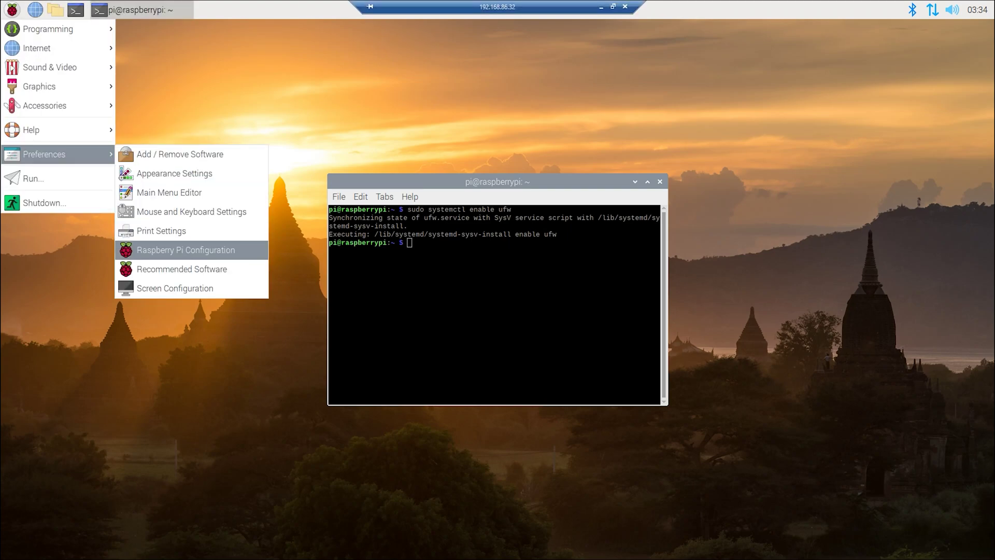
left_click(186, 249)
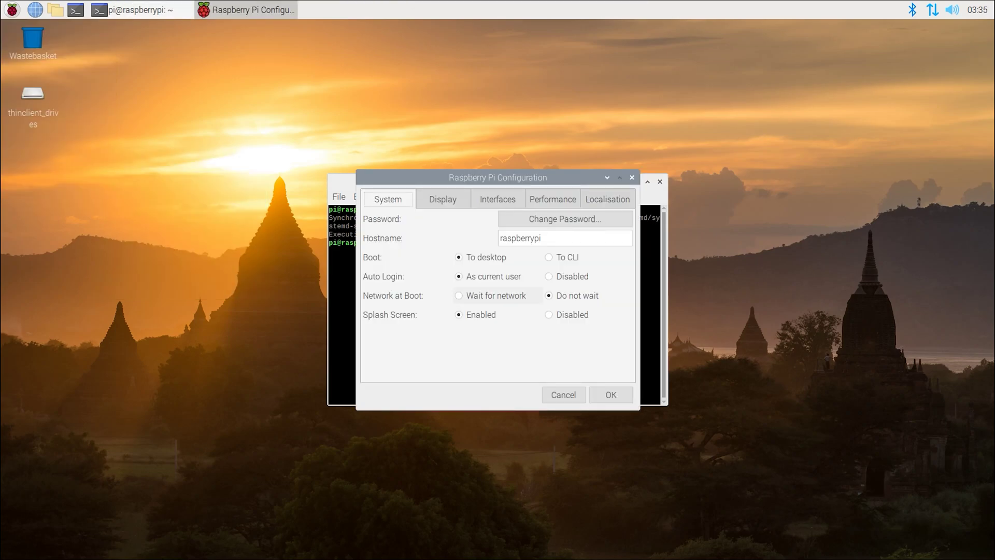
left_click(496, 296)
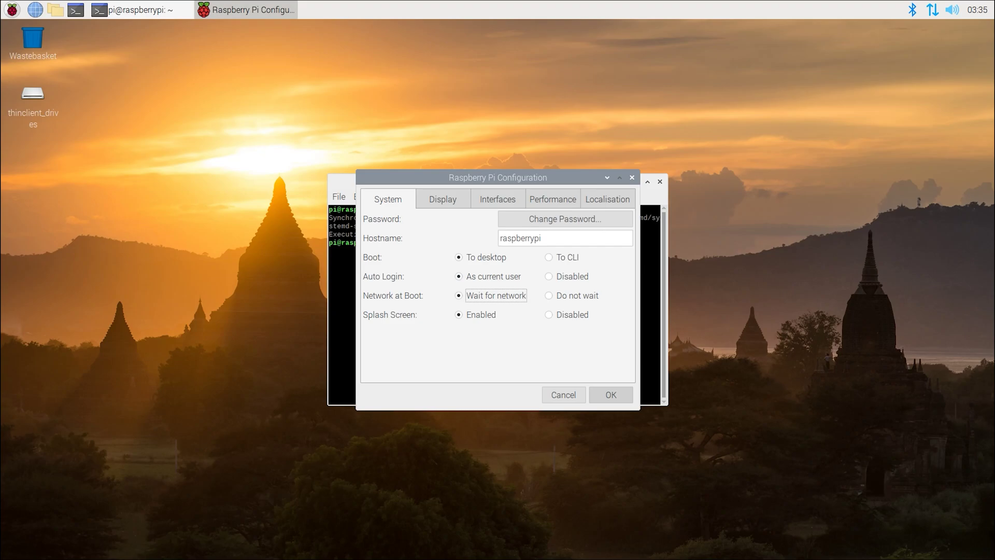
left_click(611, 394)
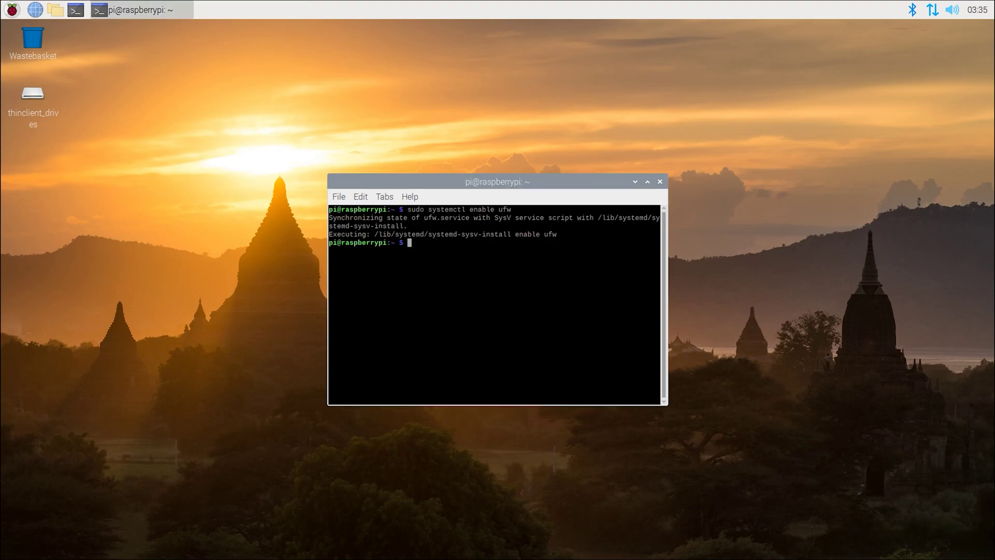
In a fresh terminal, check the ufw firewall status with 'sudo ufw status'
key("ctrl+d")
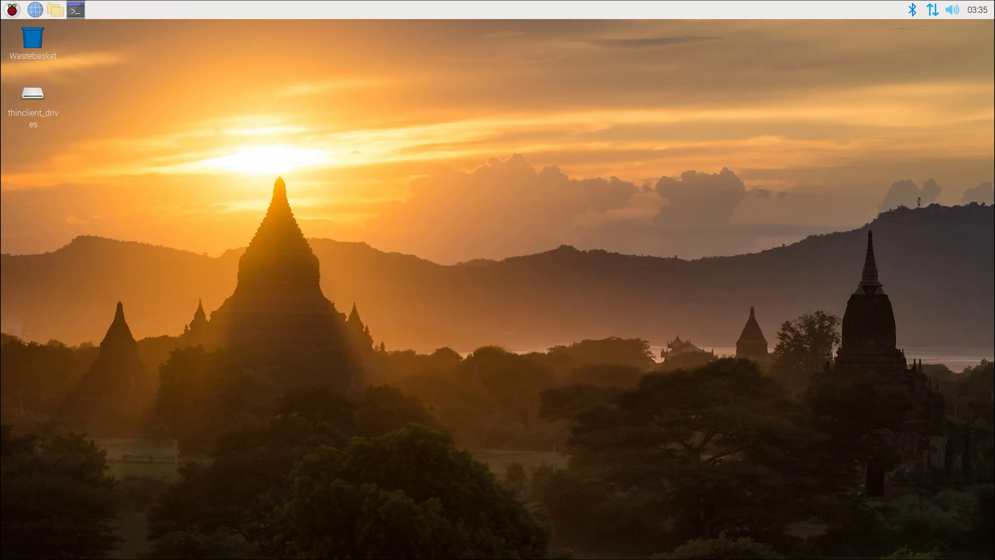
key("ctrl+alt+t")
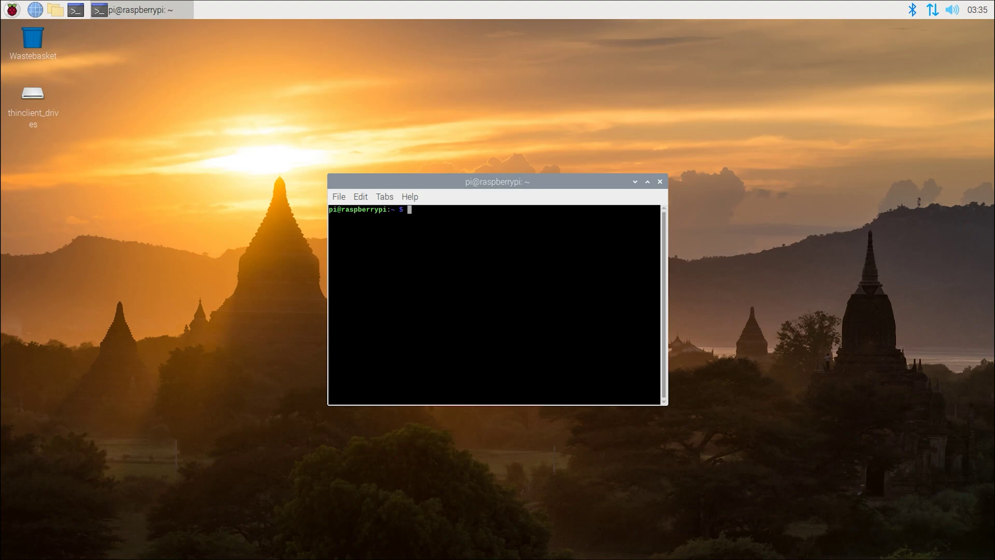
type("sudo ufw status")
key("Return")
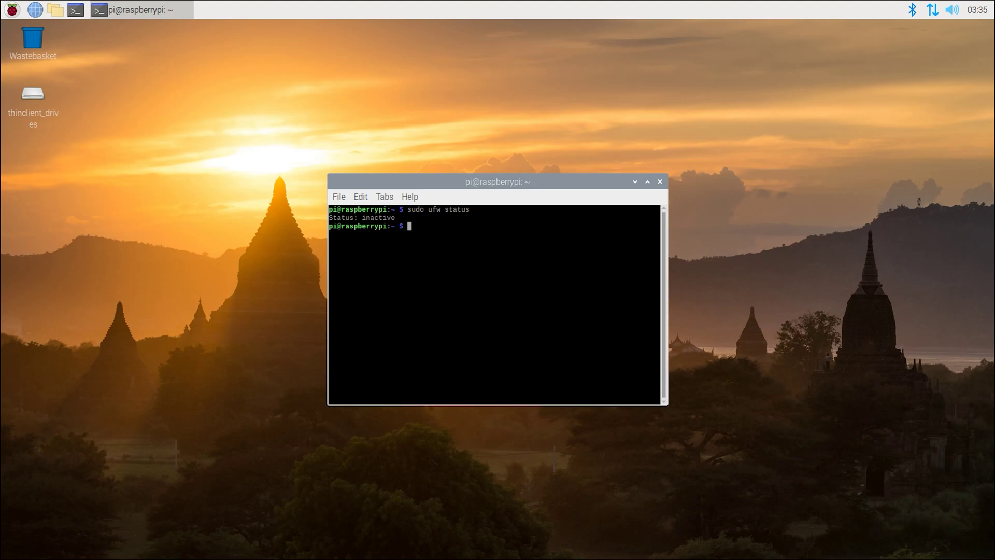
Enable ufw, confirm its status reads active, then restart the terminal window
type("sudo ufw enable")
key("Return")
key("Up")
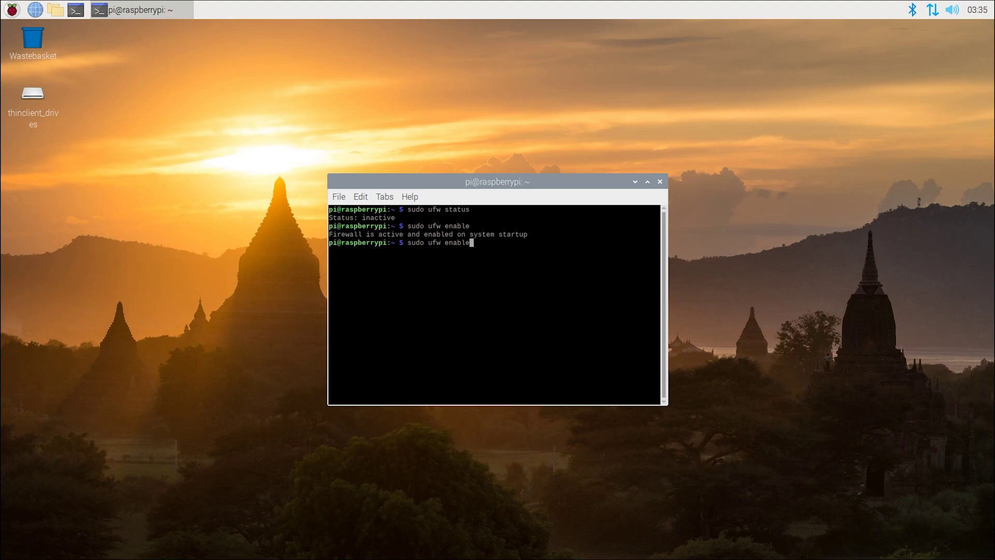
key("Up")
key("Return")
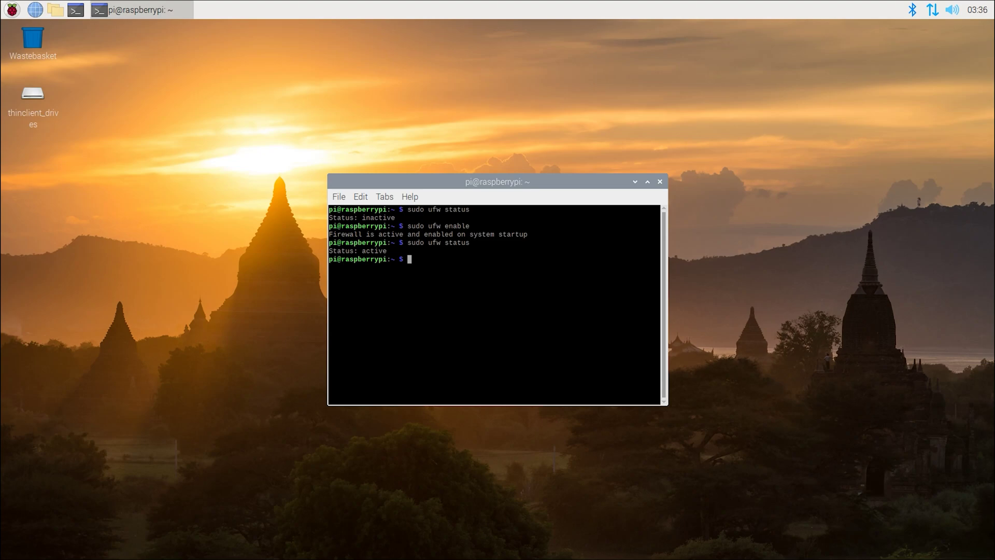
key("ctrl+d")
left_click(75, 9)
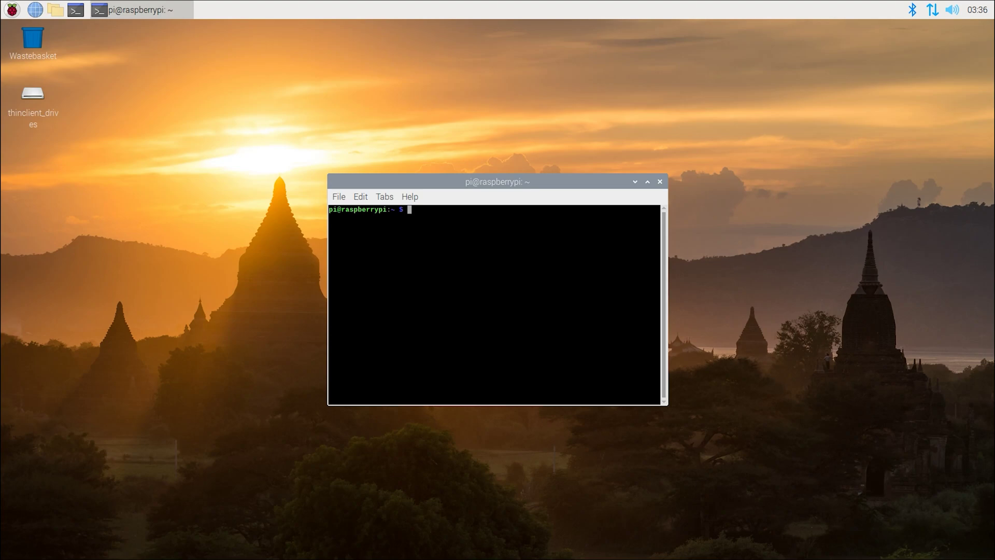
Add DNS servers 8.8.8.8 and 1.1.1.1 to domain_name_servers in /etc/dhcpcd.conf
type("sudo nano /etc/dhcpcd.conf")
key("Return")
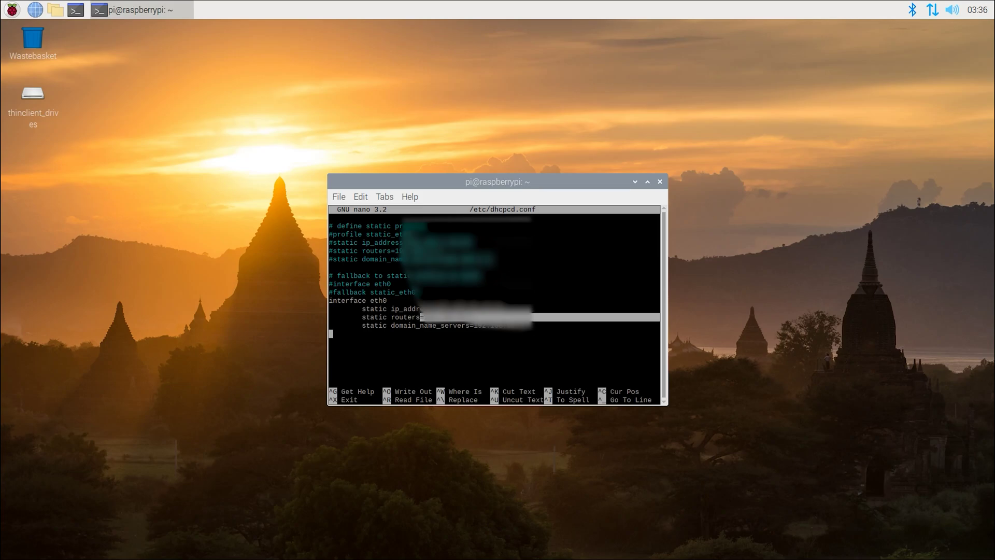
left_click_drag(421, 317, 466, 325)
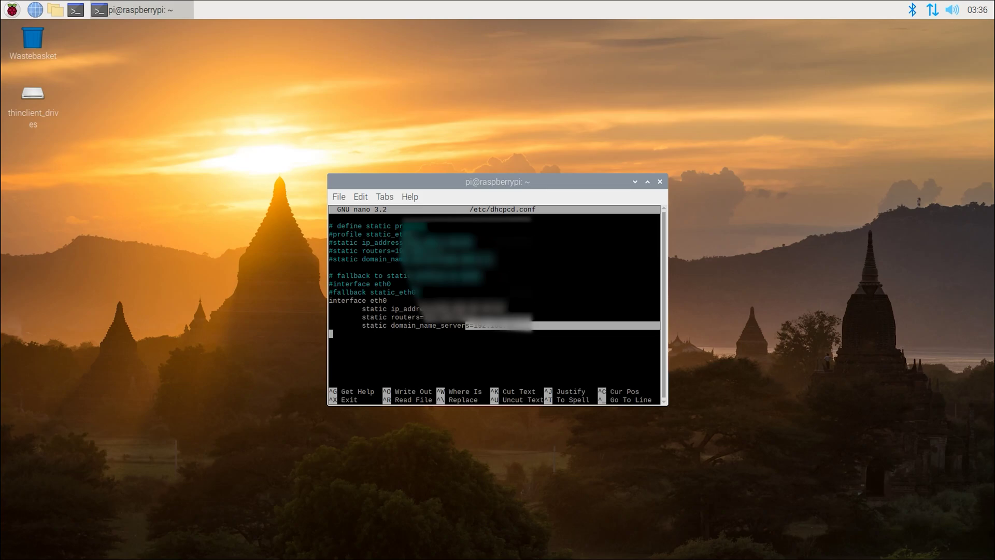
left_click(465, 325)
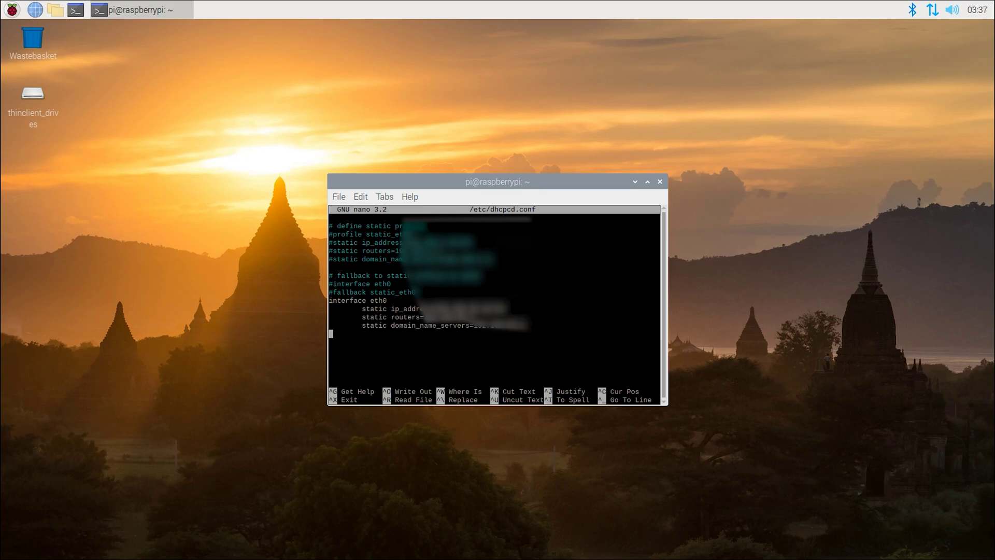
left_click(525, 325)
type("8.8.8.8, 1.1.1.1")
key("Left")
key("Left")
key("Left")
key("Left")
key("Left")
key("Left")
key("Left")
key("Left")
key("Left")
key("Left")
key("Left")
key("Left")
key("Left")
key("Left")
key("Left")
key("Left")
type(",")
Save /etc/dhcpcd.conf and reboot the Pi with 'sudo reboot'
key("ctrl+x")
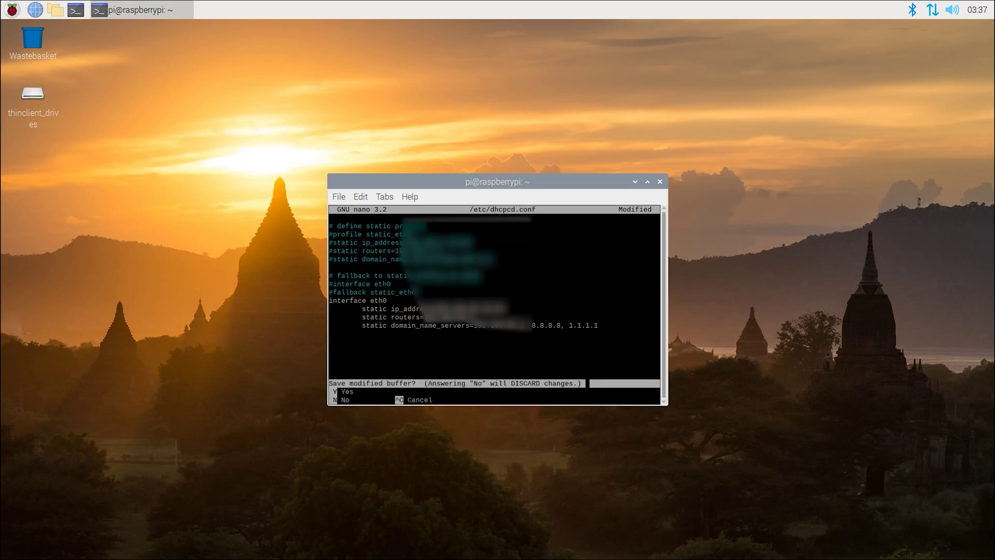
key("y")
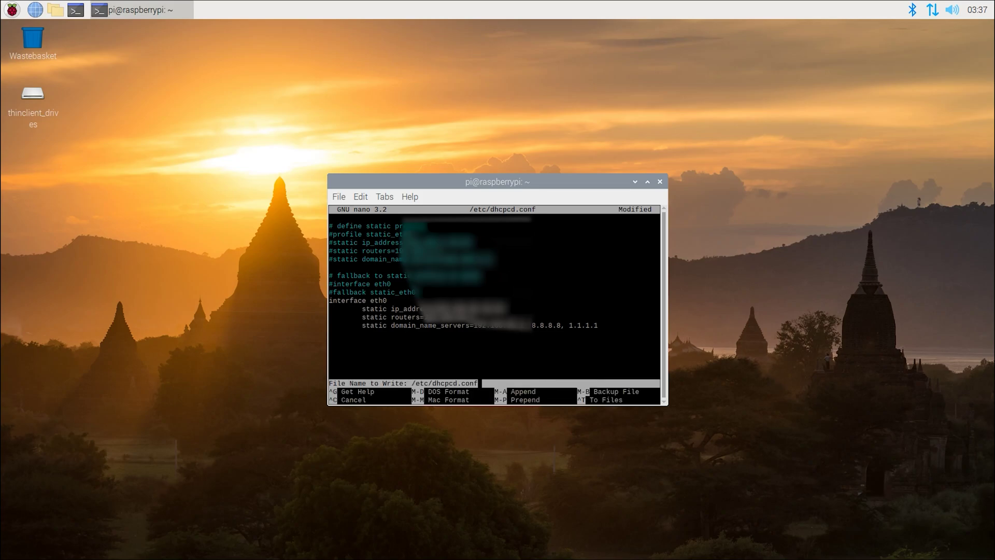
key("Return")
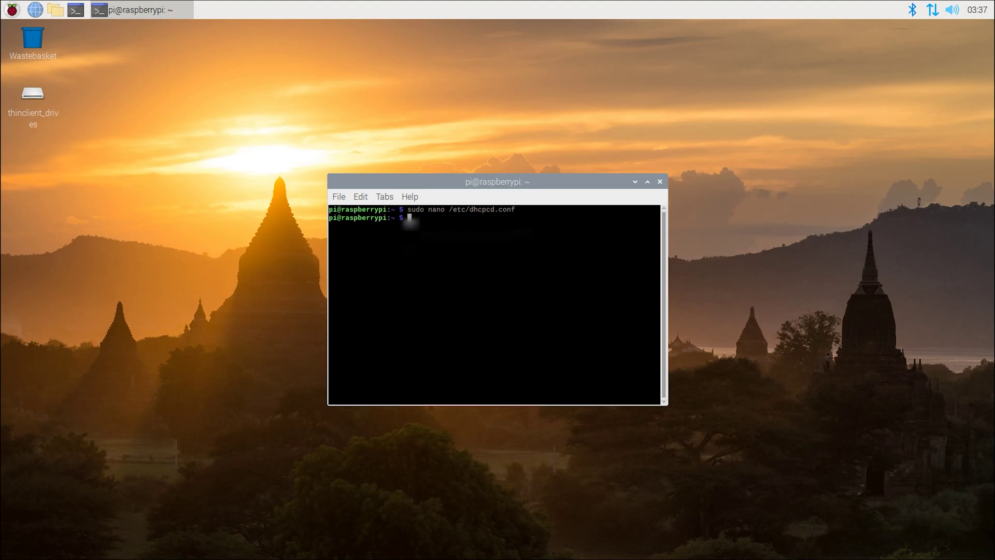
type("sudo reboot")
key("Return")
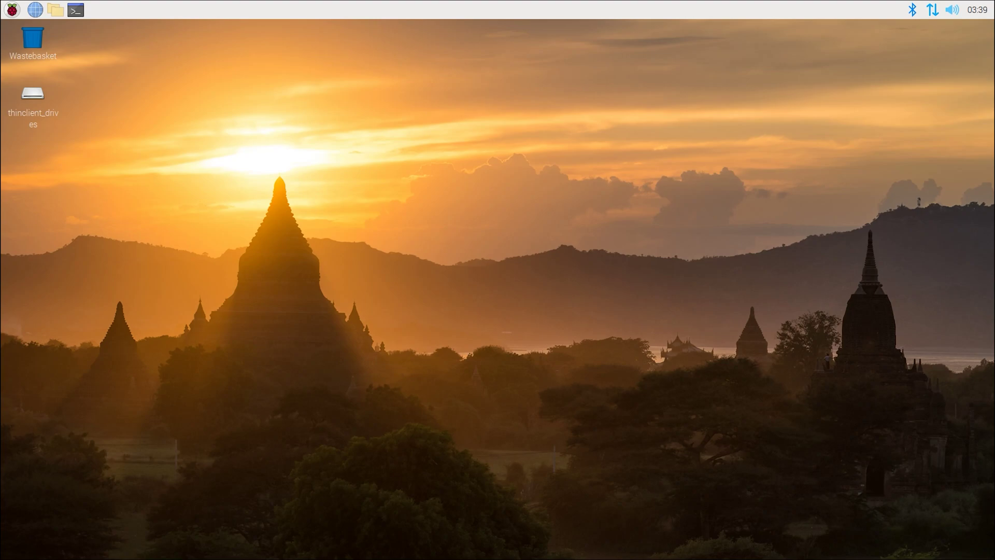
Browse File Manager to /etc/pivpn/wireguard/ and open setupVars.conf in the editor
left_click(56, 9)
type("/")
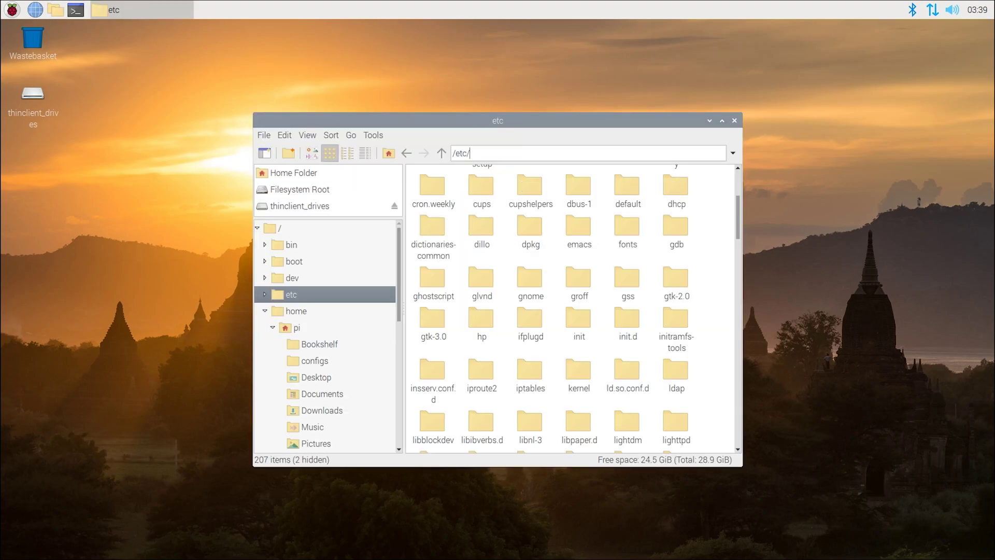
type("pivpn/wireguard/")
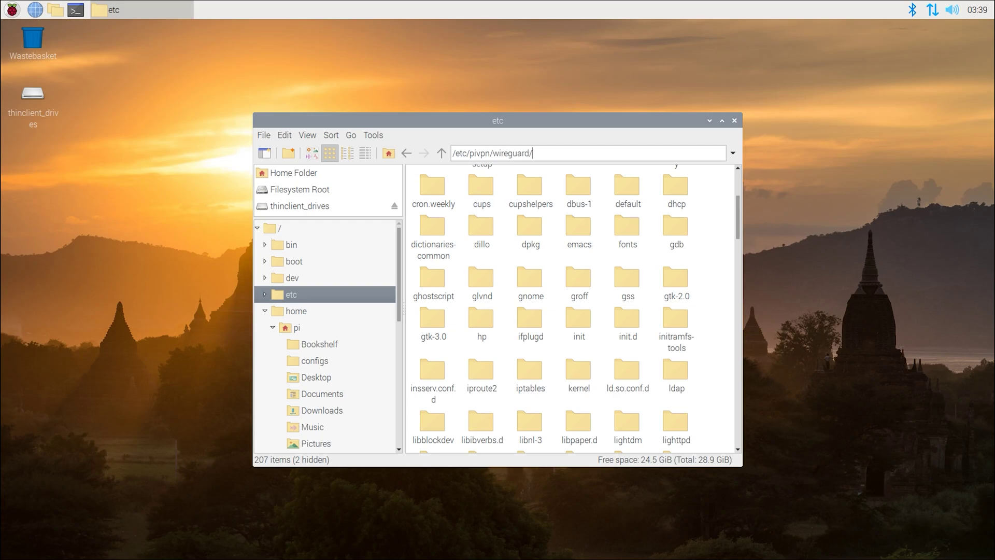
key("Return")
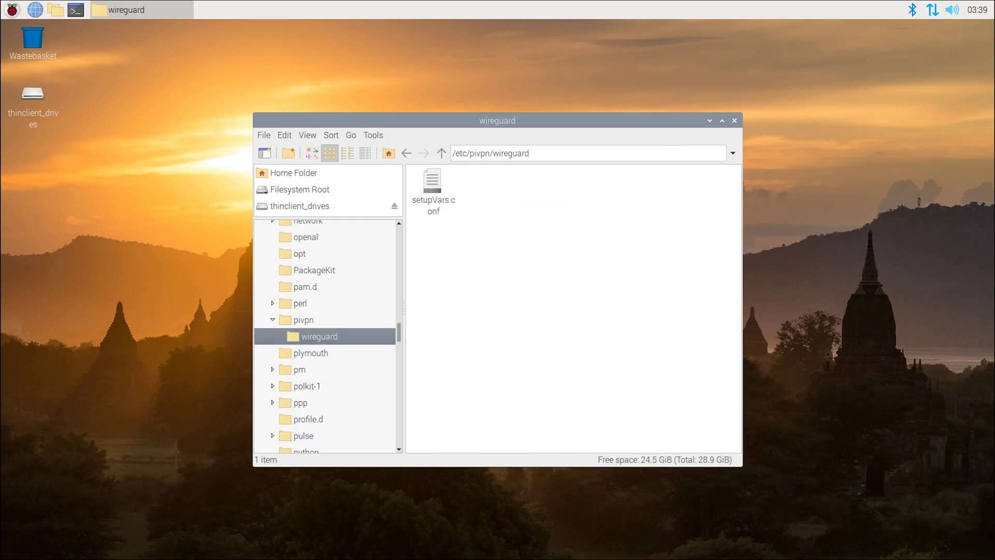
left_click(432, 189)
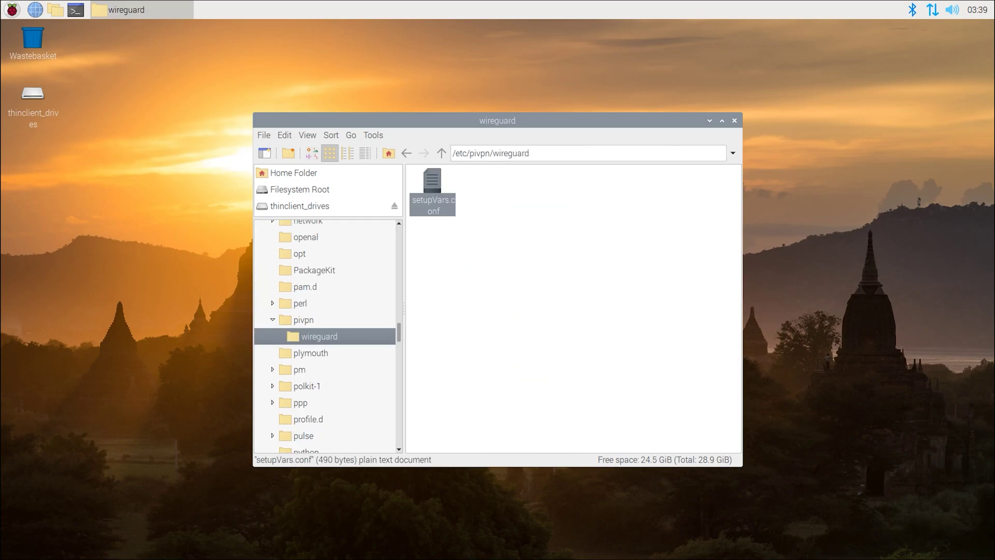
key("Return")
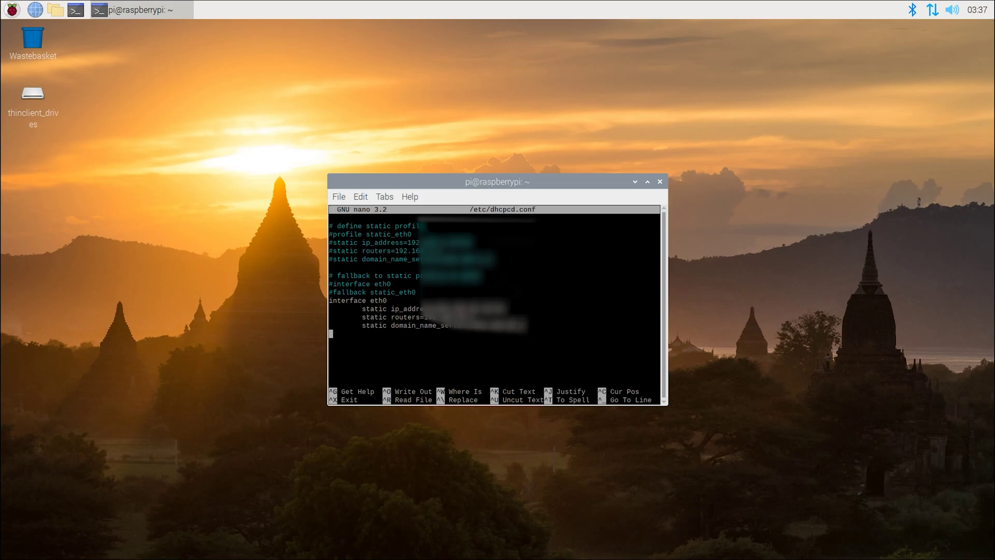
Append 8.8.8.8 to the end of the domain_name_servers line
key("BackSpace")
type("8.8.8.8")
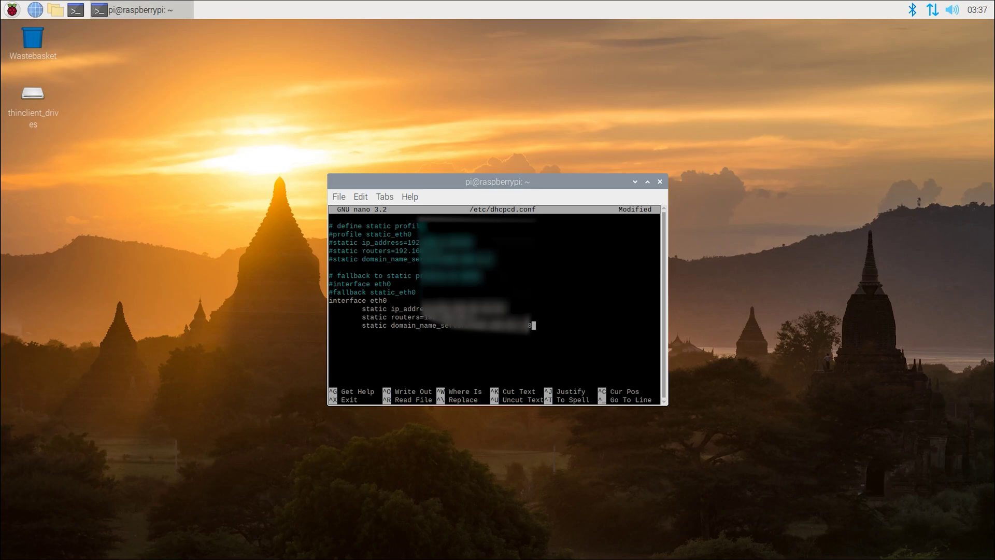